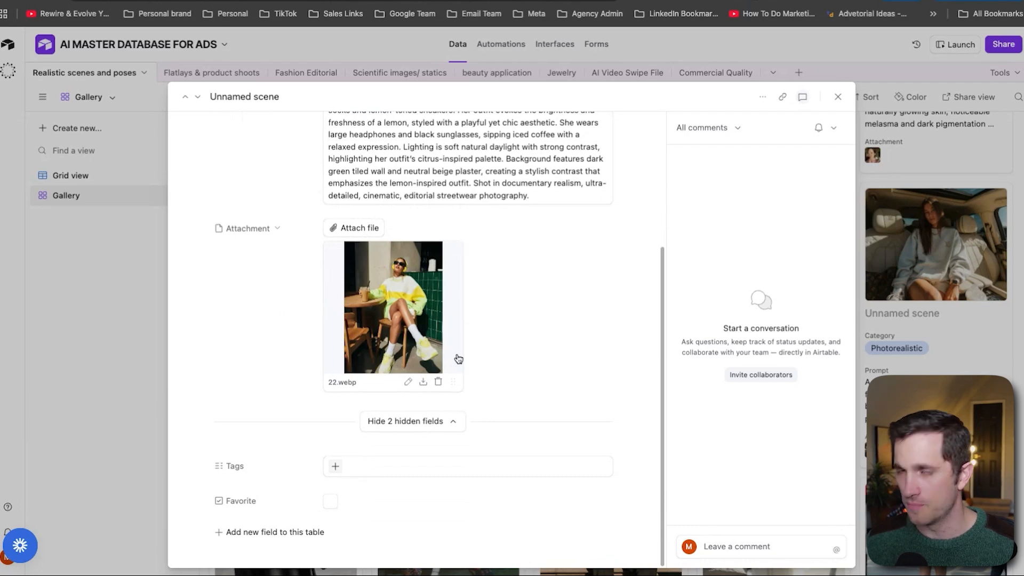
Inspect the lemon streetwear scene record and its attachment image in the Realistic scenes and poses gallery
{"action": "left_click", "coordinate": [422, 329]}
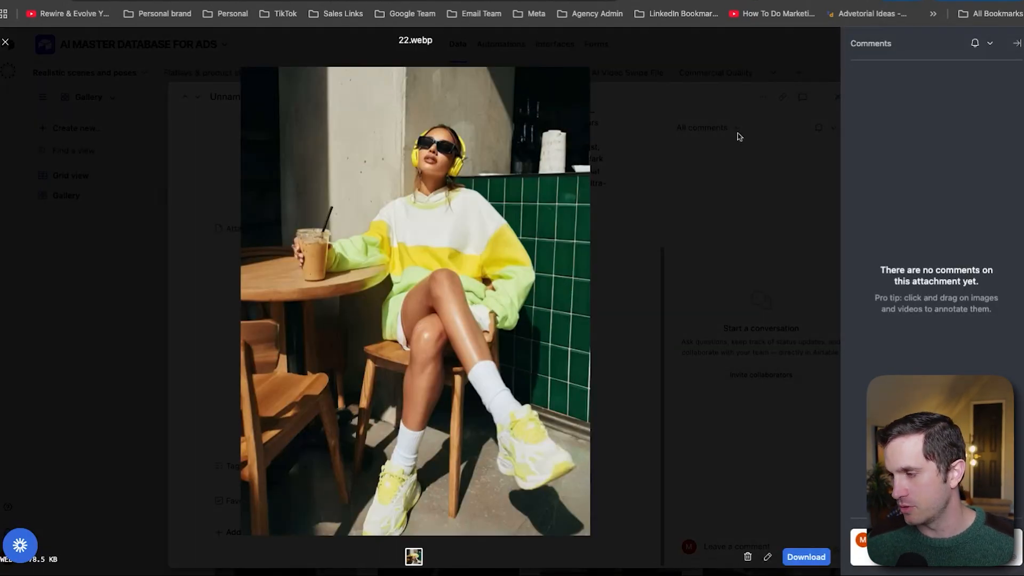
{"action": "left_click", "coordinate": [723, 325]}
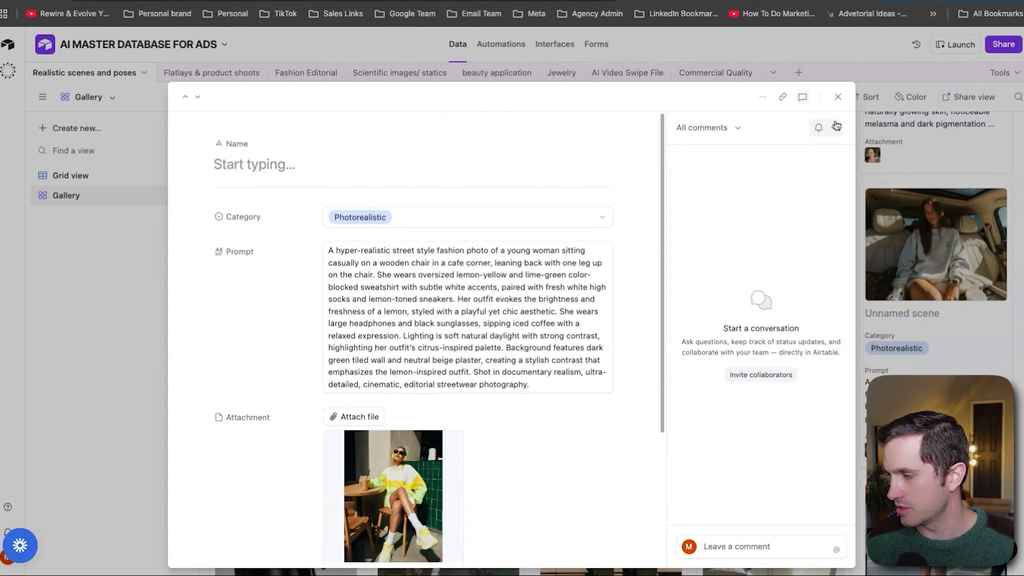
{"action": "left_click", "coordinate": [838, 97]}
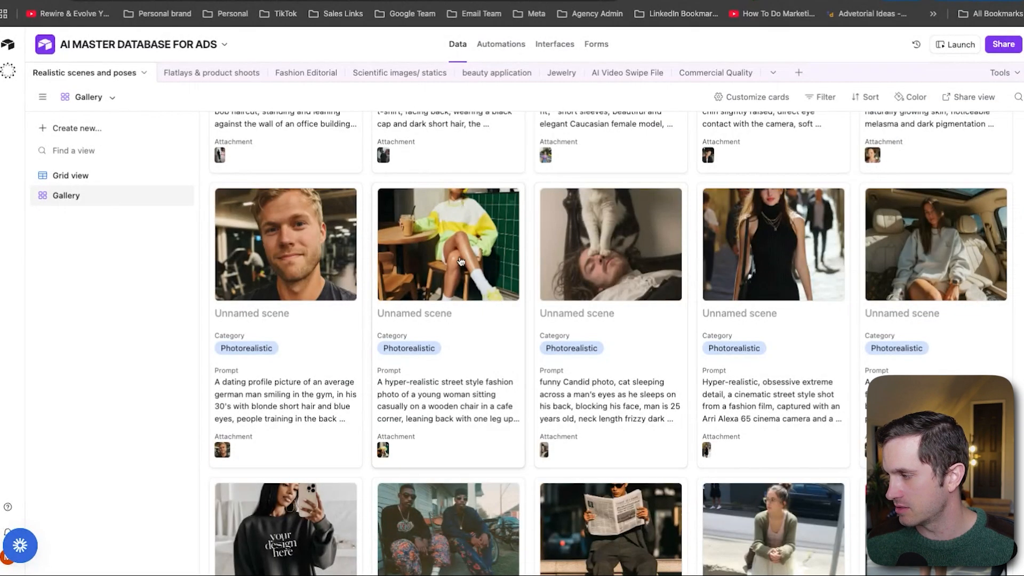
{"action": "left_click", "coordinate": [476, 231]}
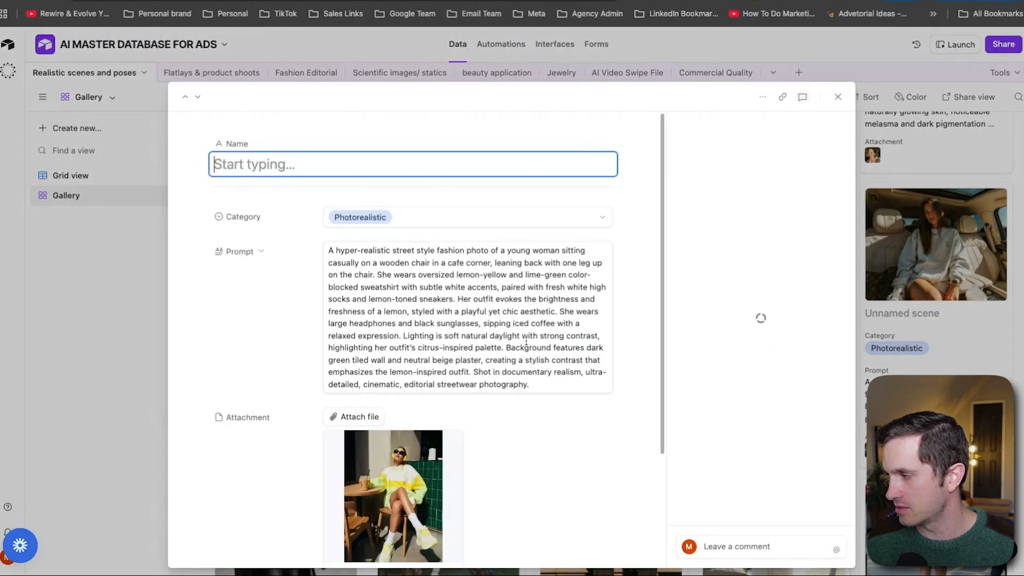
{"action": "scroll", "coordinate": [526, 342], "scroll_direction": "down", "scroll_amount": 3}
{"action": "left_click", "coordinate": [423, 421]}
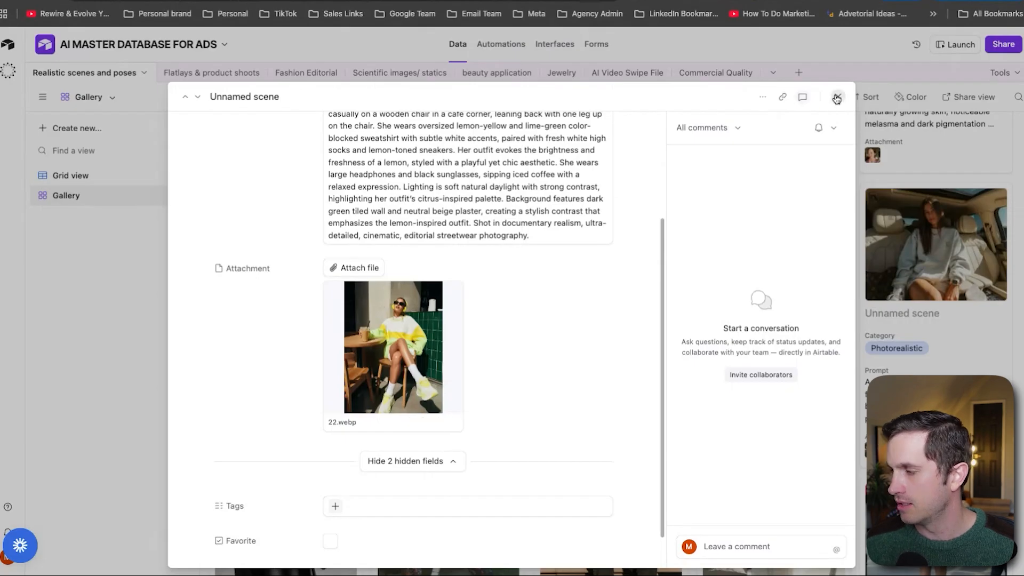
{"action": "left_click", "coordinate": [837, 98]}
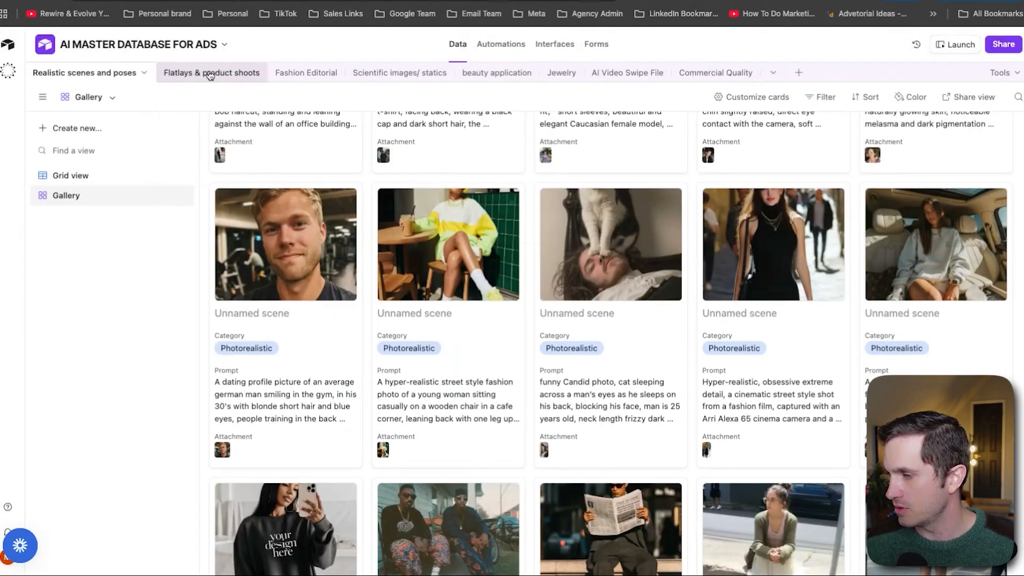
Open the Flatlays & product shoots table and view the dropper bottle record with its attachment
{"action": "left_click", "coordinate": [210, 74]}
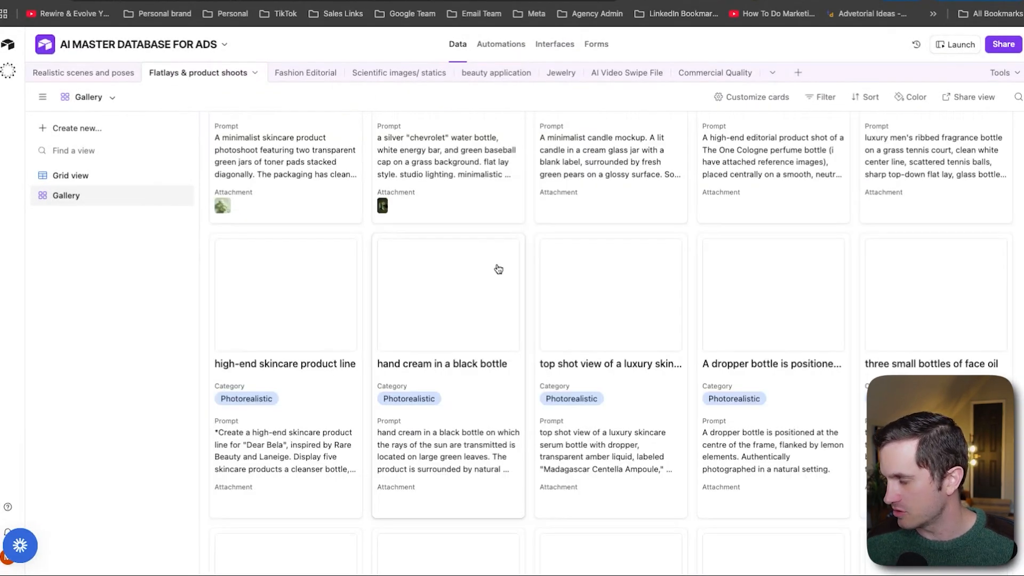
{"action": "left_click", "coordinate": [766, 322]}
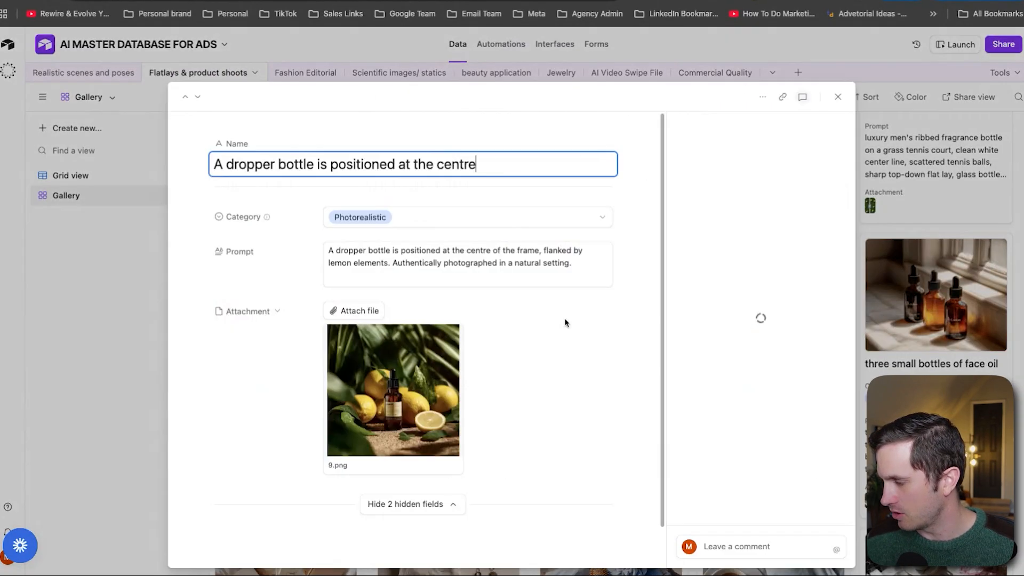
{"action": "left_click", "coordinate": [425, 465]}
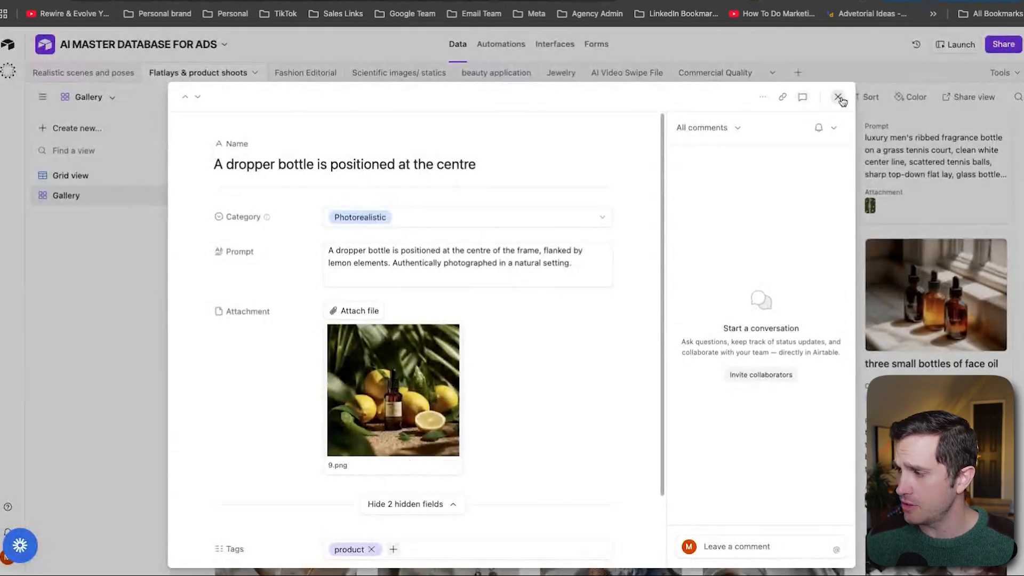
{"action": "left_click", "coordinate": [839, 97]}
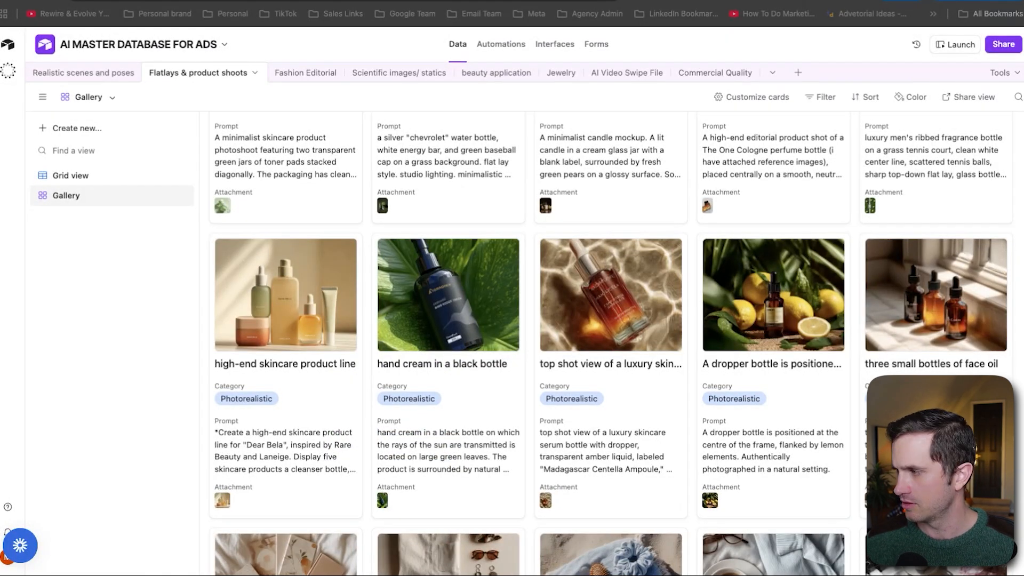
Open a new browser tab and go to the Junglee cocktails website
{"action": "key", "text": "super+t"}
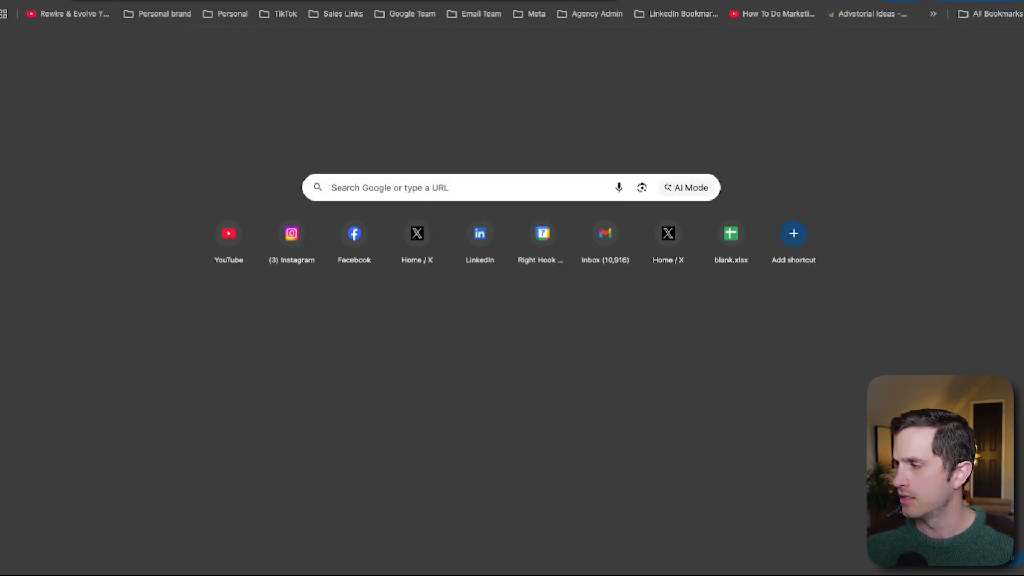
{"action": "key", "text": "Return"}
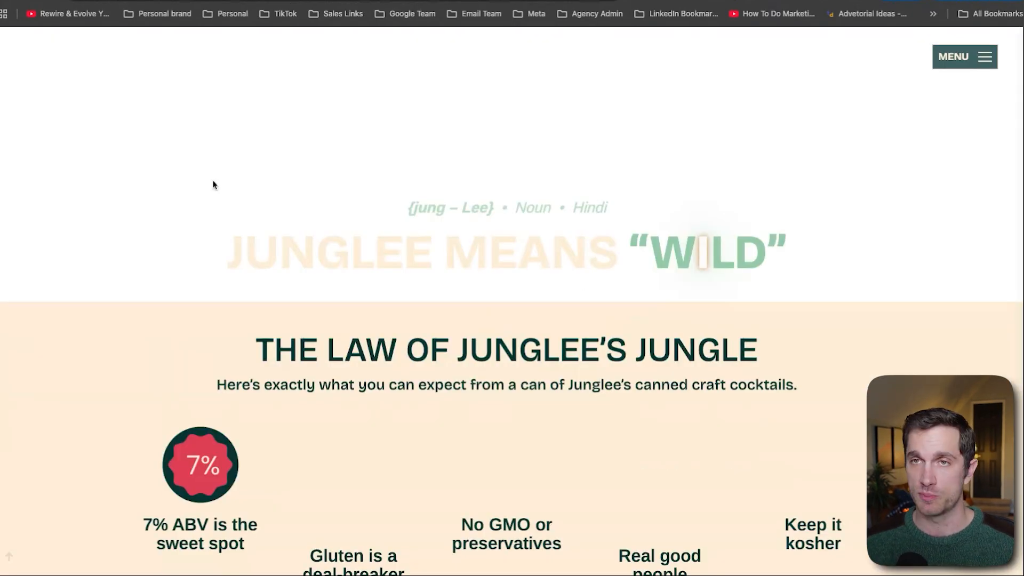
{"action": "scroll", "coordinate": [212, 184], "scroll_direction": "down", "scroll_amount": 15}
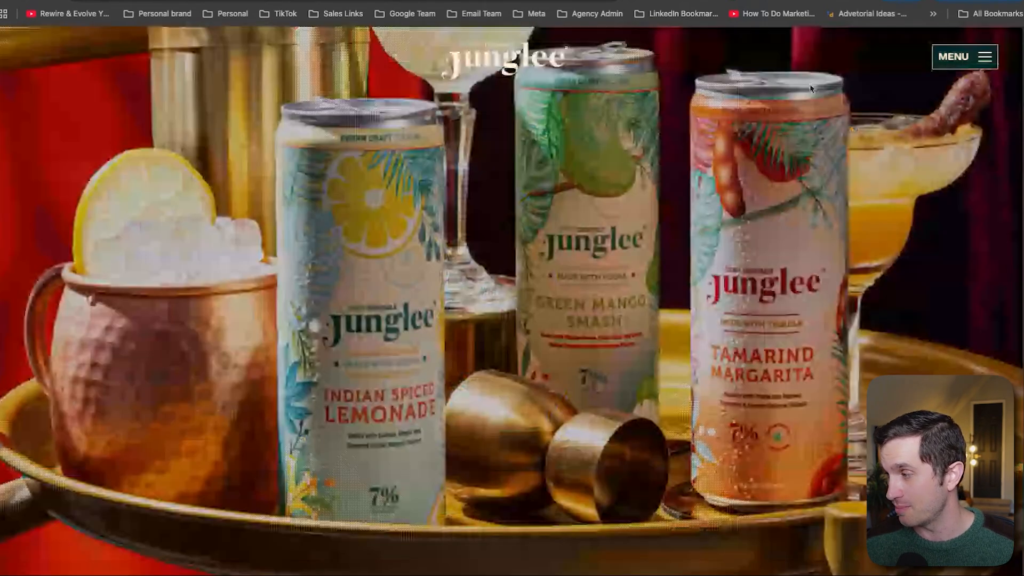
Browse the Green Mango Smash product images in the store's image gallery
{"action": "left_click", "coordinate": [965, 56]}
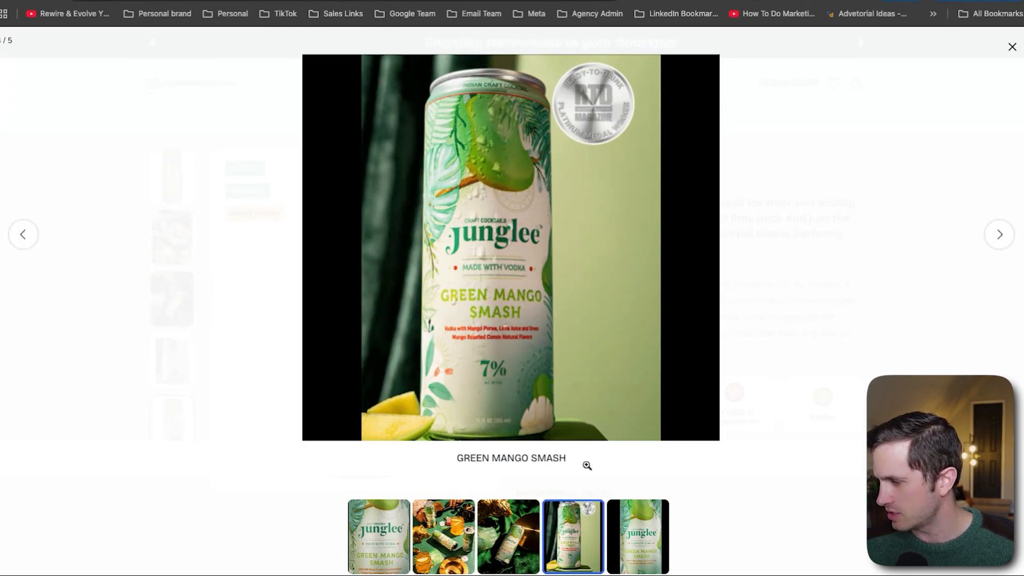
{"action": "left_click", "coordinate": [625, 539]}
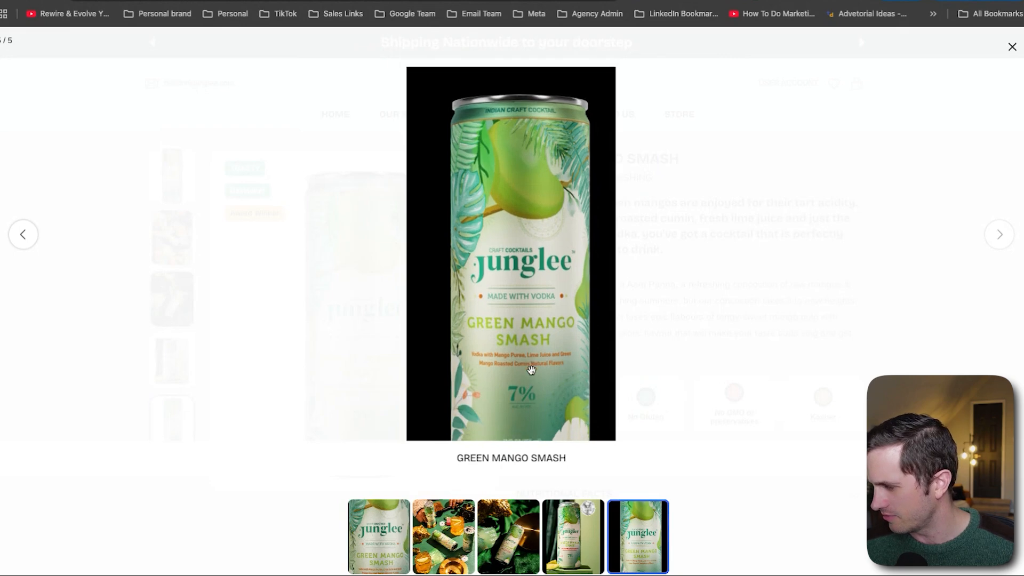
{"action": "left_click", "coordinate": [532, 371]}
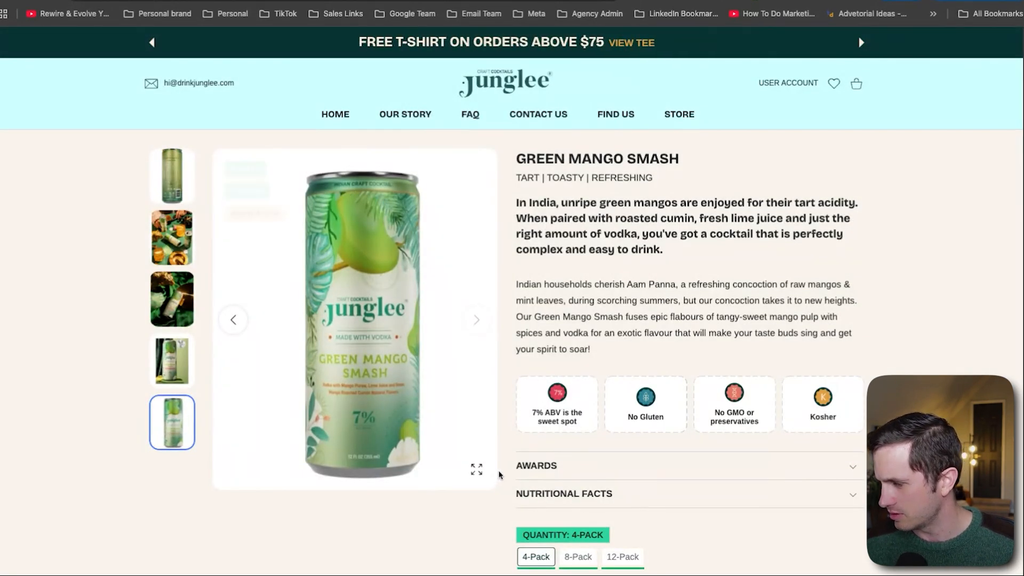
{"action": "left_click", "coordinate": [477, 469]}
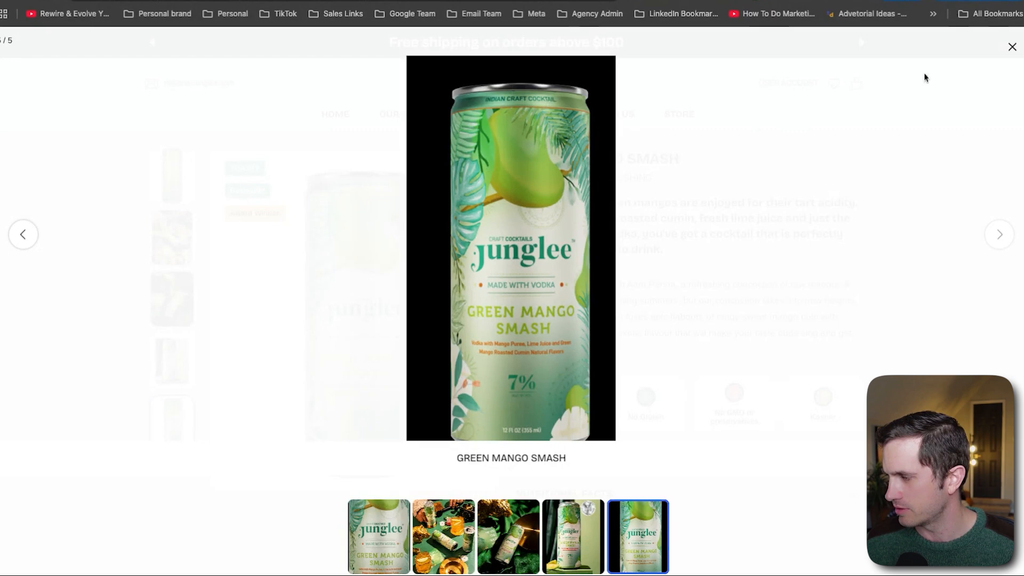
{"action": "left_click", "coordinate": [1013, 47]}
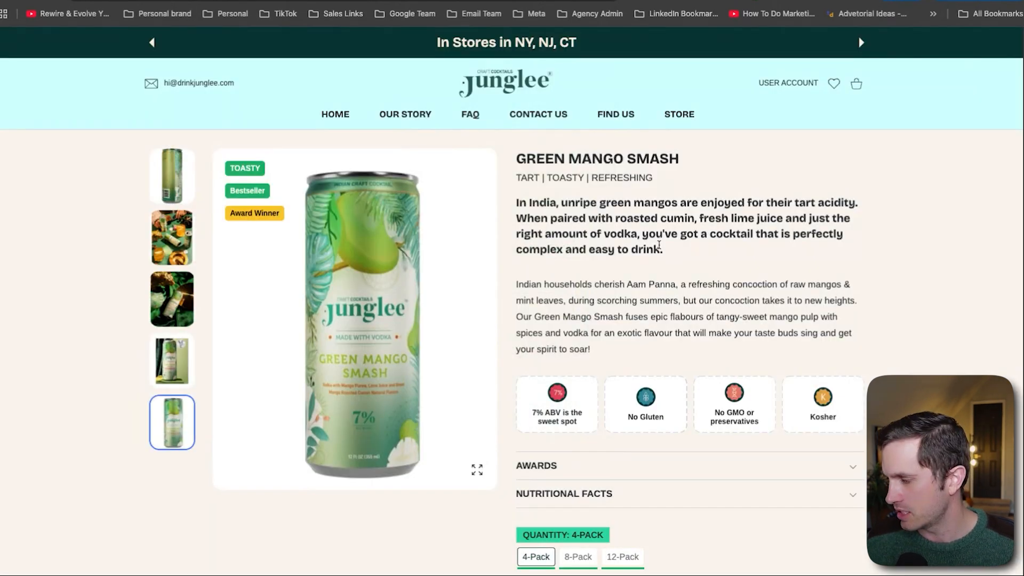
{"action": "left_click", "coordinate": [169, 372]}
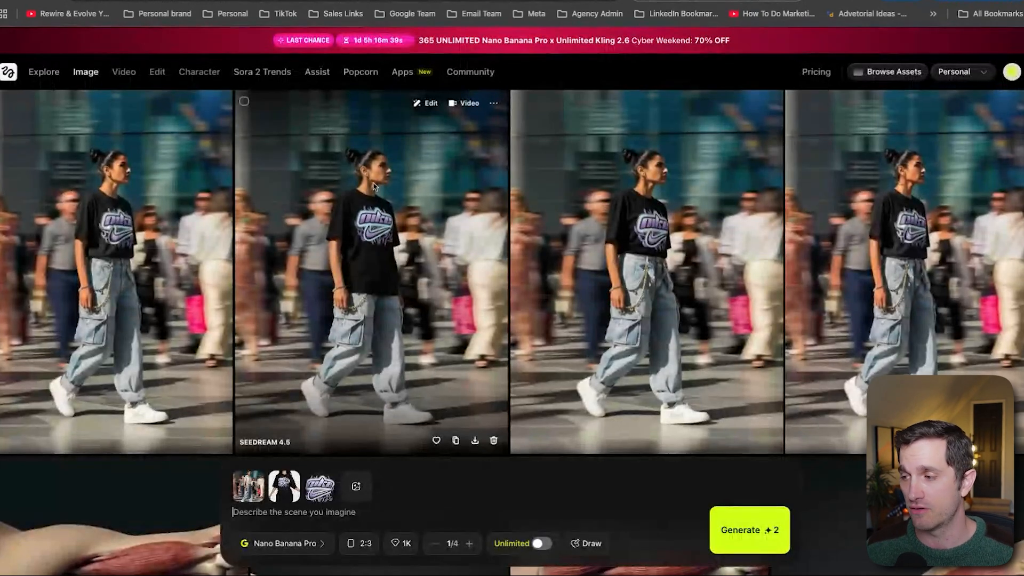
Remove the old reference images from the prompt bar and add two Green Mango Smash can images
{"action": "mouse_move", "coordinate": [97, 82]}
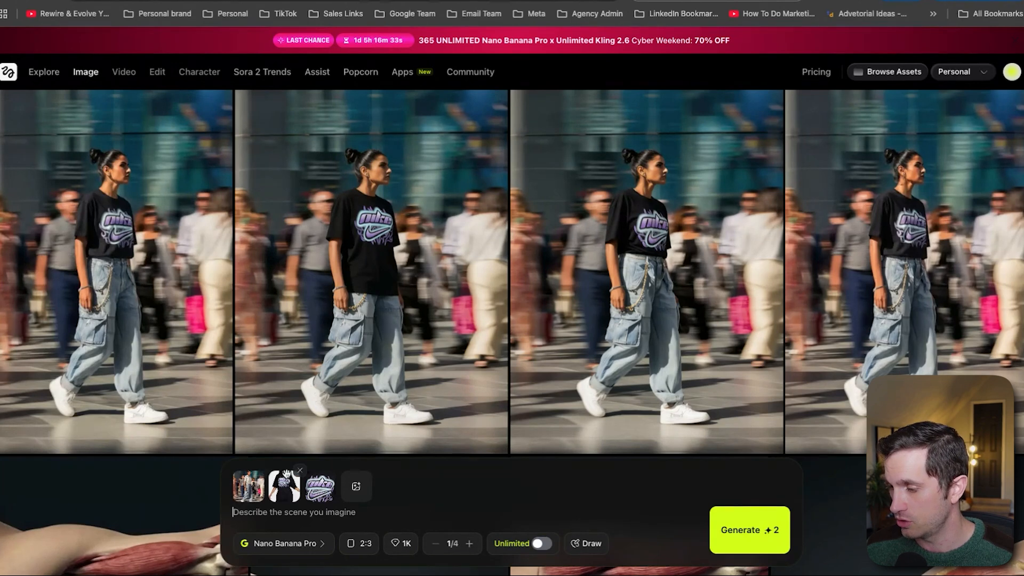
{"action": "left_click", "coordinate": [264, 472]}
{"action": "left_click", "coordinate": [264, 472]}
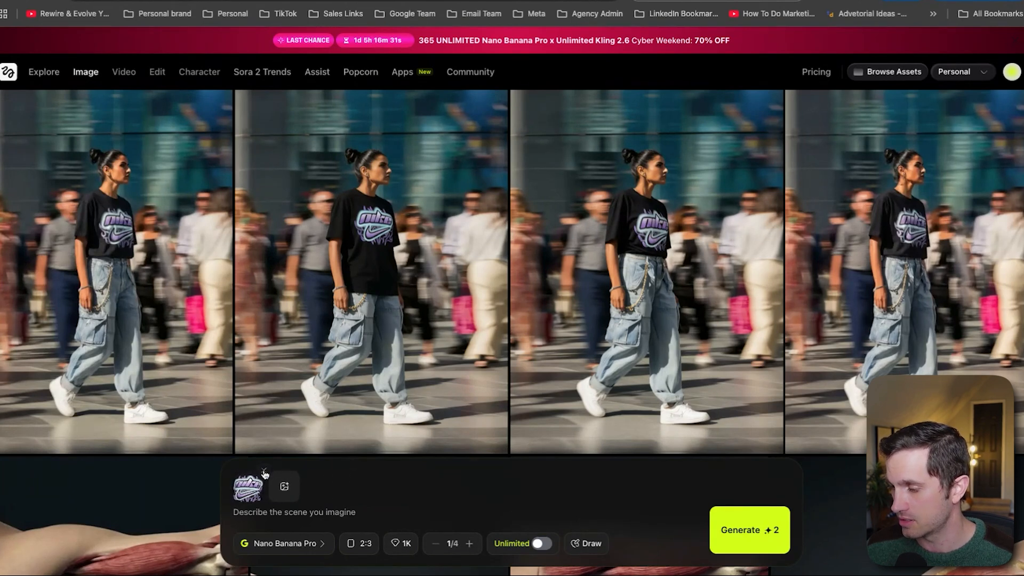
{"action": "left_click", "coordinate": [264, 471]}
{"action": "left_click", "coordinate": [247, 521]}
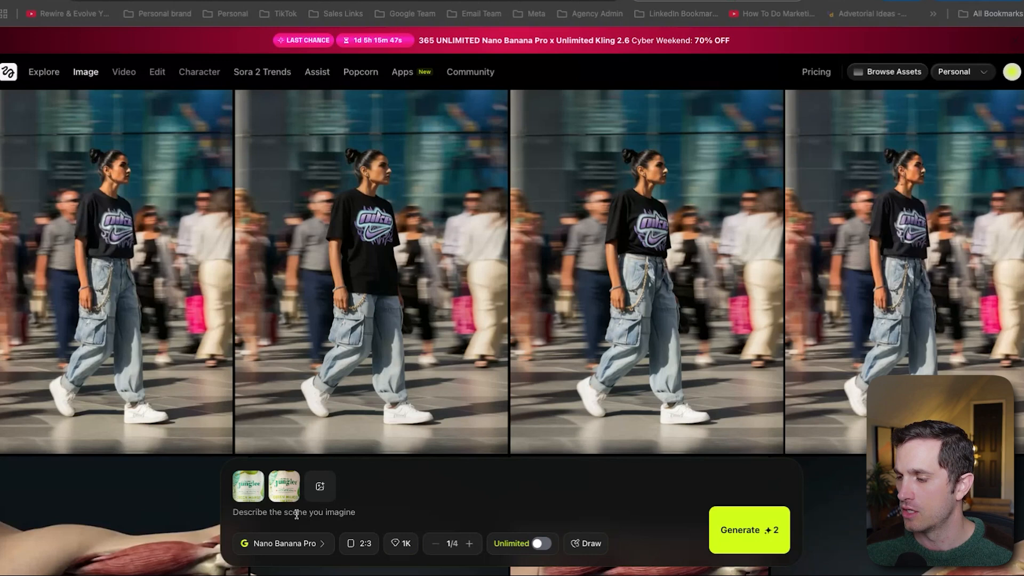
{"action": "left_click", "coordinate": [292, 514]}
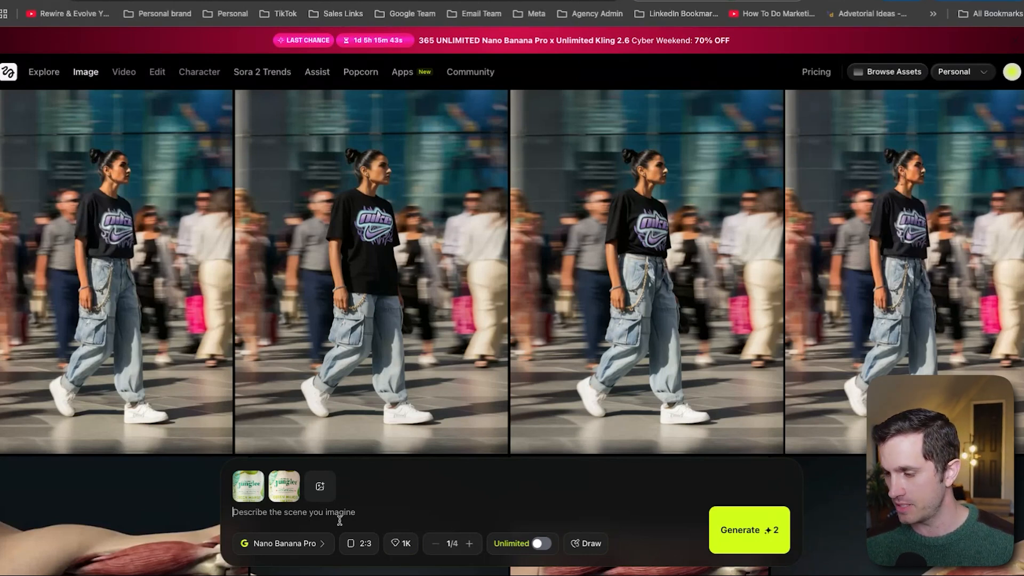
Paste the copied prompt and trim it down to "Prompt: Upscale to 4K"
{"action": "type", "text": "Prompt: Upscale to 4K Input: 150 × 150 Output: 4096 × 4096"}
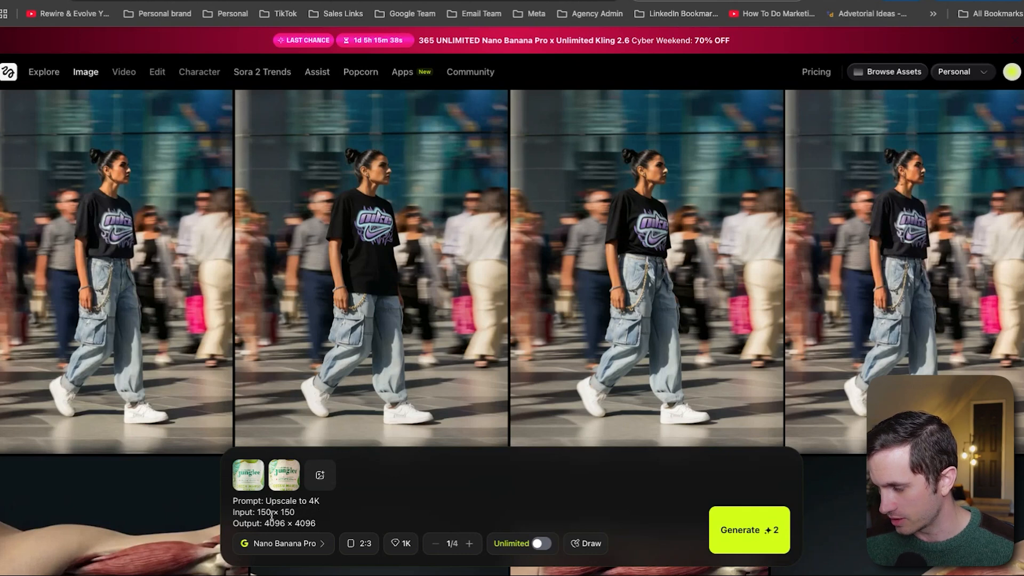
{"action": "left_click_drag", "start_coordinate": [306, 510], "coordinate": [218, 500]}
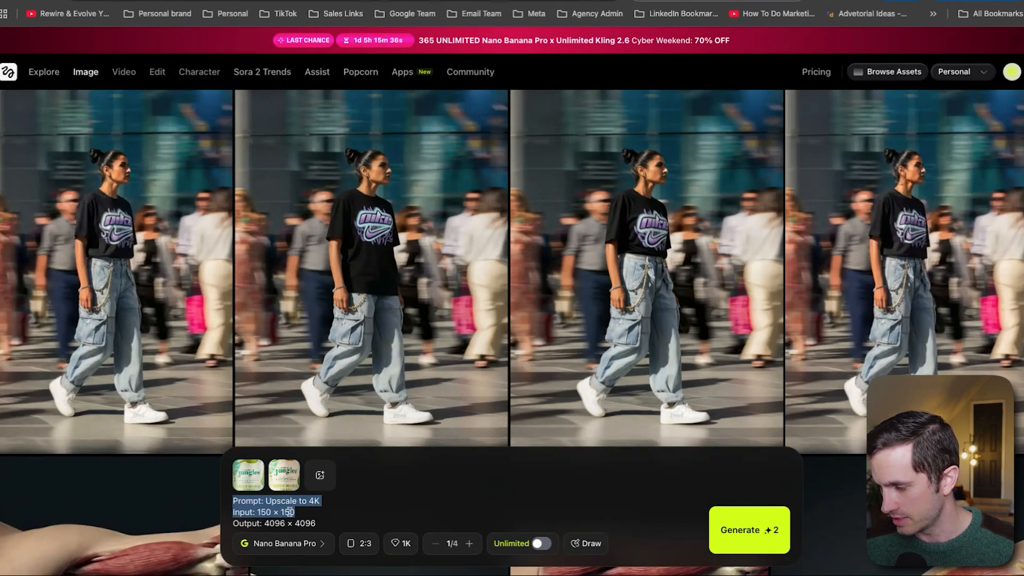
{"action": "triple_click", "coordinate": [289, 512]}
{"action": "key", "text": "BackSpace"}
{"action": "triple_click", "coordinate": [379, 522]}
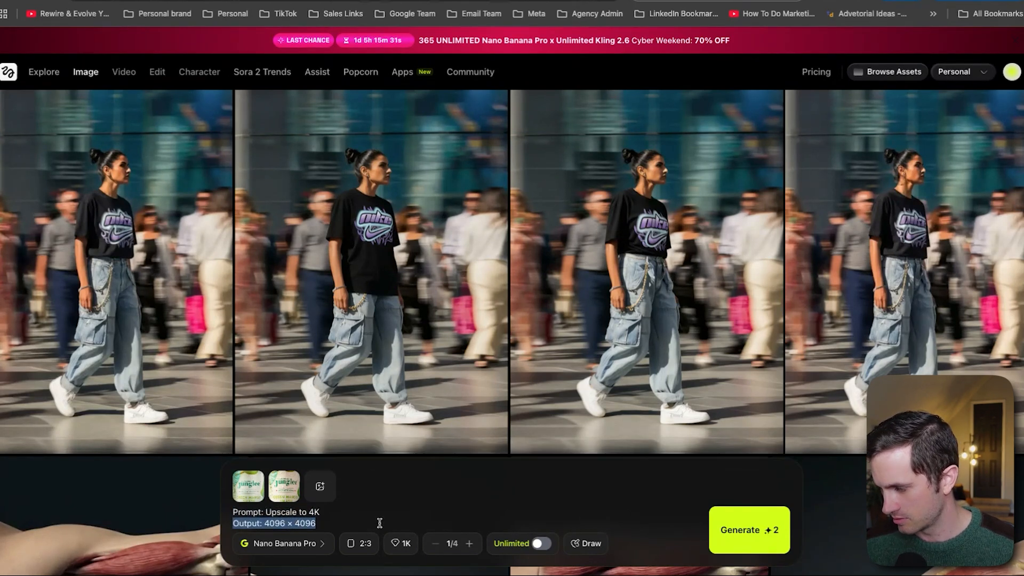
{"action": "key", "text": "BackSpace"}
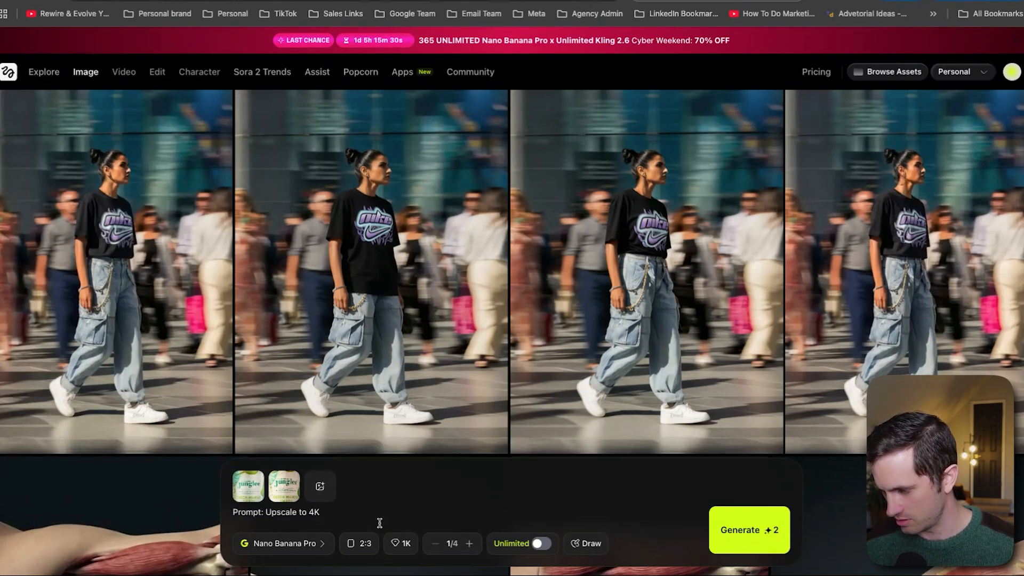
Generate the upscaled can image from the references and prompt
{"action": "left_click", "coordinate": [359, 543]}
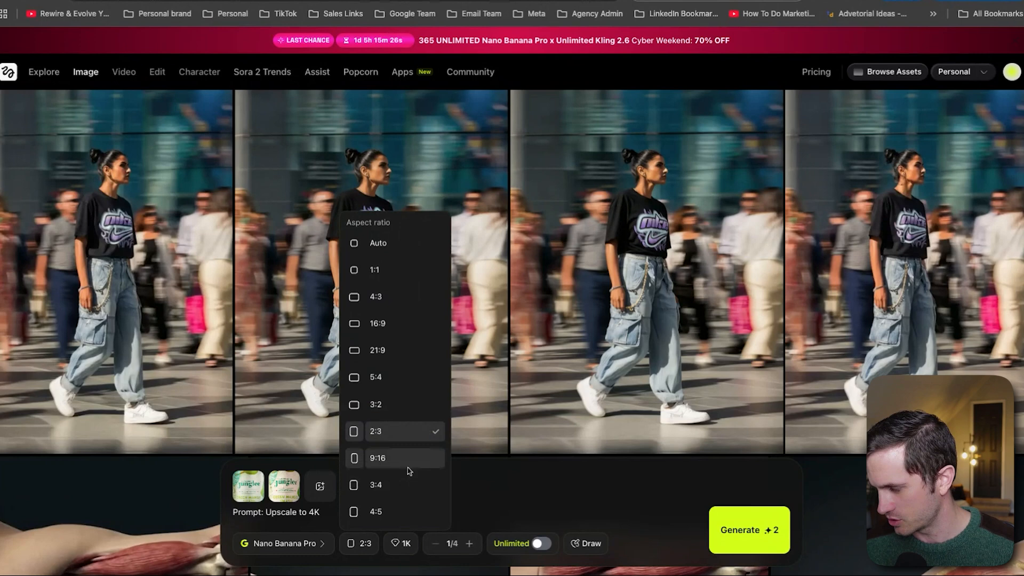
{"action": "left_click", "coordinate": [750, 530]}
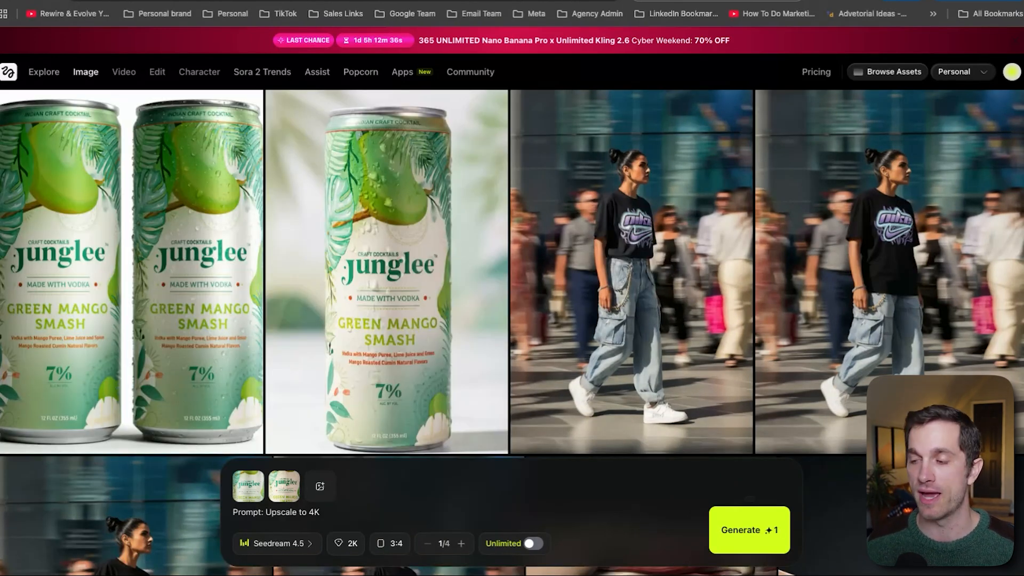
Open the generated two-can image for a closer look, then download it
{"action": "mouse_move", "coordinate": [283, 490]}
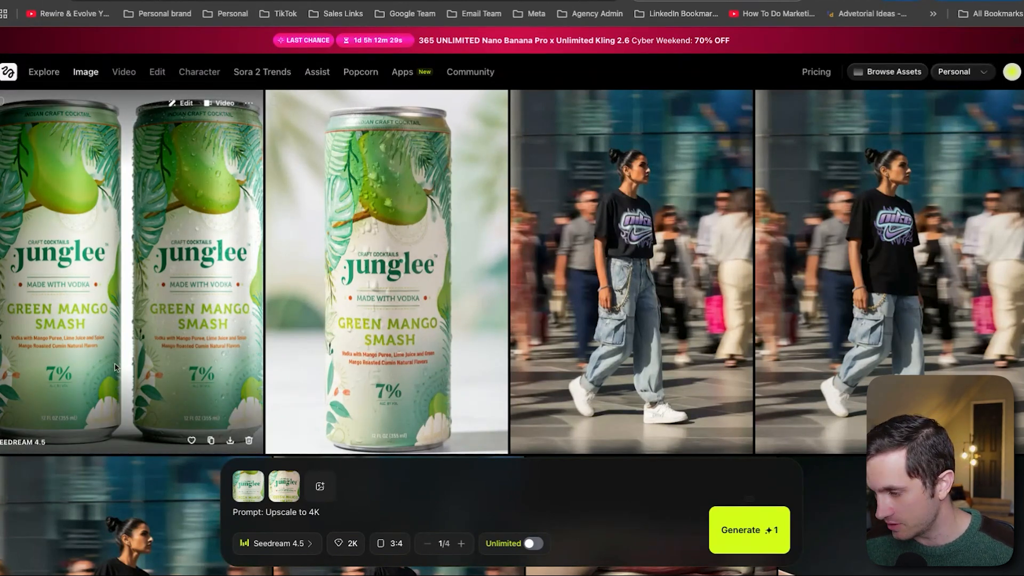
{"action": "left_click", "coordinate": [197, 348]}
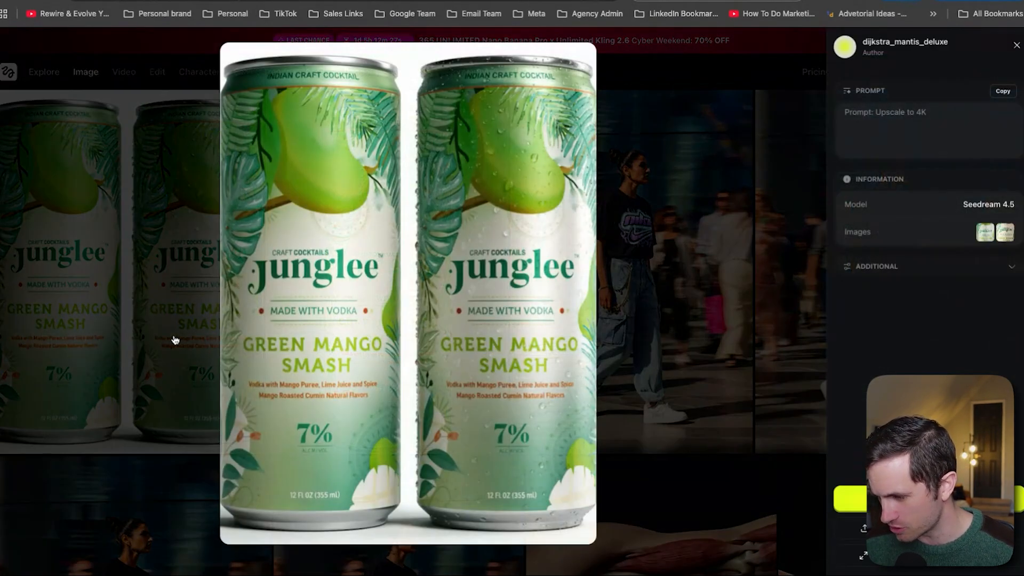
{"action": "left_click", "coordinate": [643, 294]}
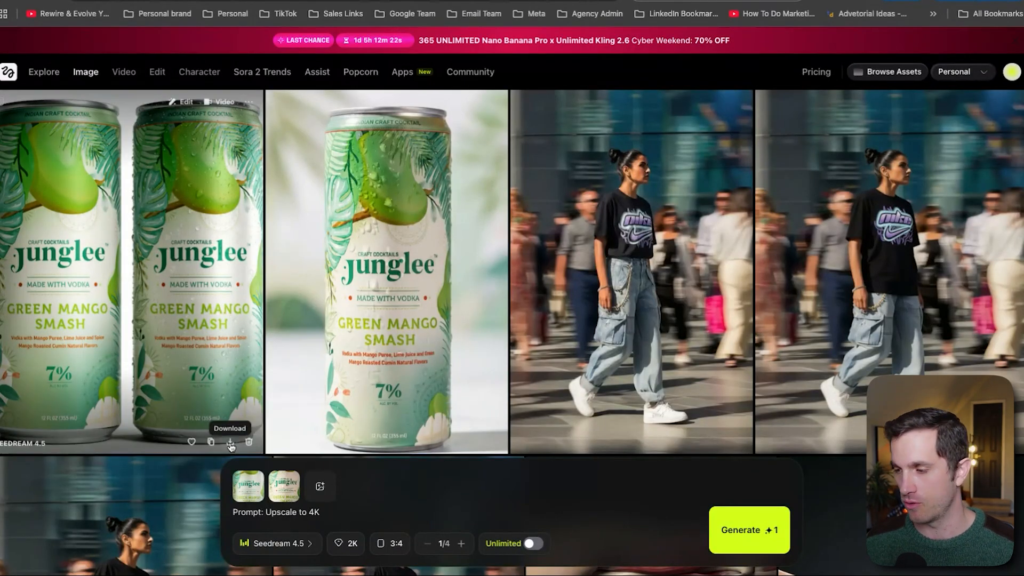
{"action": "left_click", "coordinate": [230, 444]}
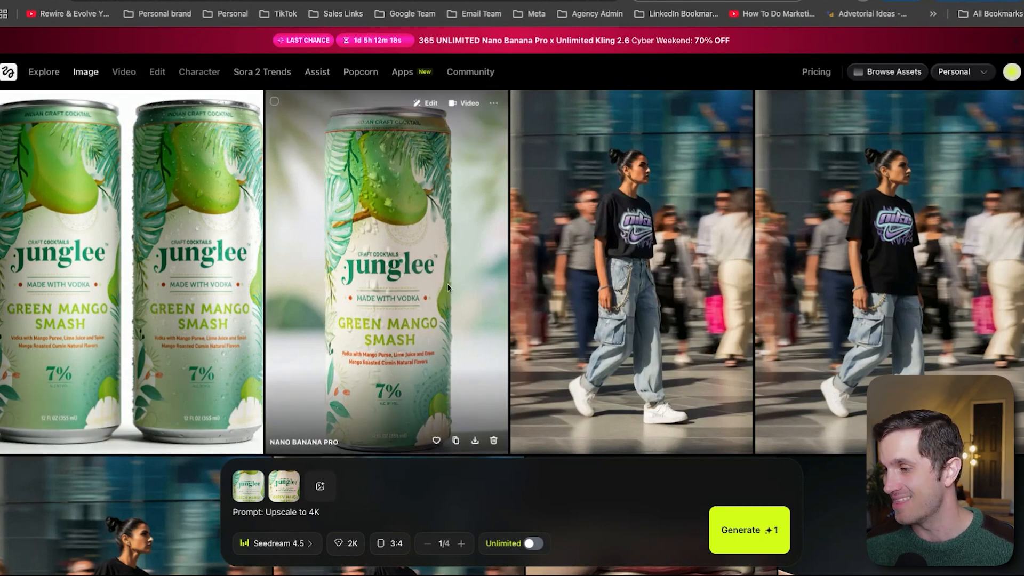
Clear the reference images and the prompt text from the prompt bar
{"action": "left_click_drag", "start_coordinate": [383, 229], "coordinate": [275, 487]}
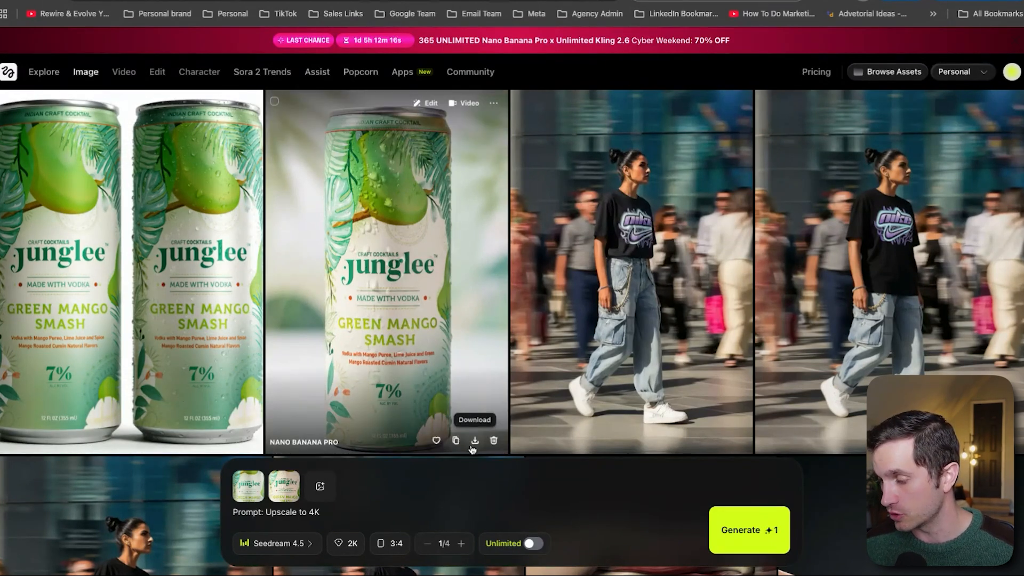
{"action": "left_click", "coordinate": [261, 474]}
{"action": "left_click", "coordinate": [262, 475]}
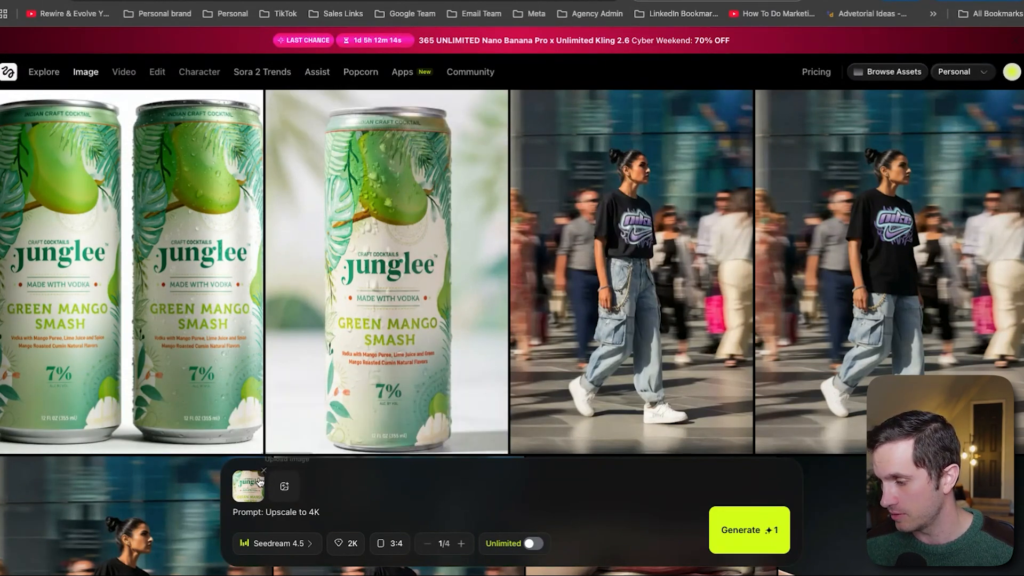
{"action": "triple_click", "coordinate": [304, 512]}
{"action": "key", "text": "BackSpace"}
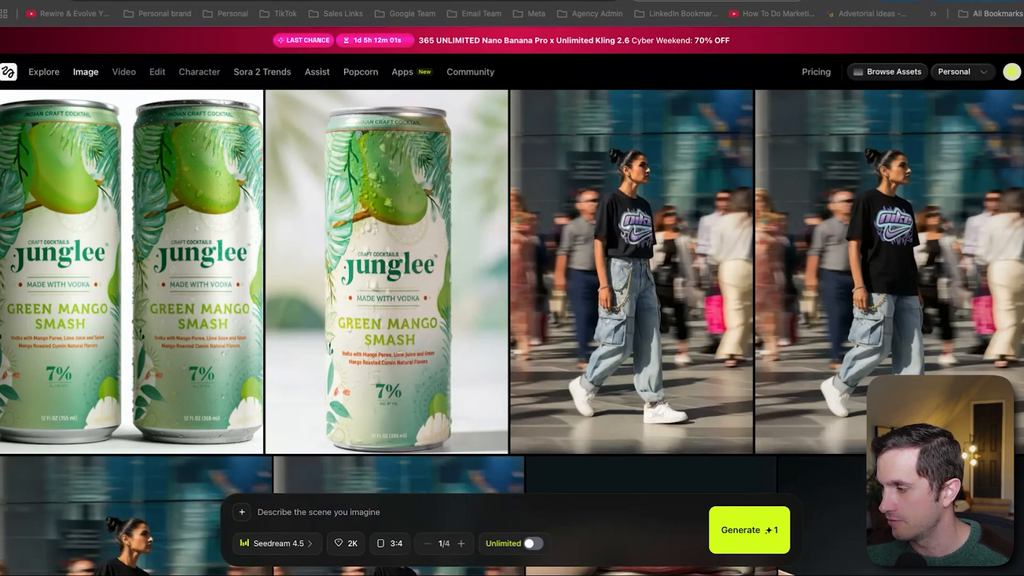
Attach the lemon-scene product ad and the Junglee can image as reference images in the prompt bar
{"action": "left_click", "coordinate": [242, 512]}
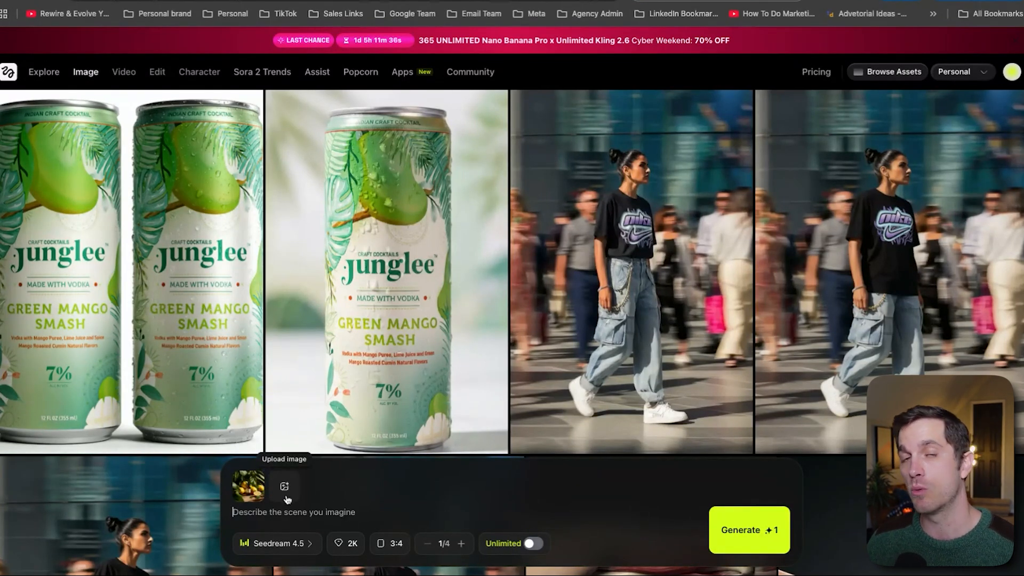
{"action": "left_click", "coordinate": [252, 489]}
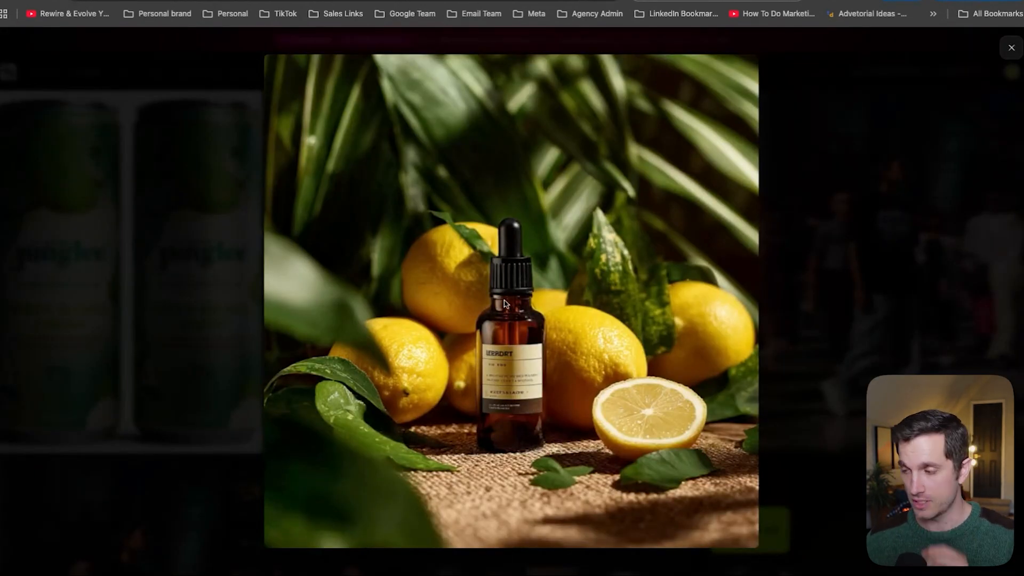
{"action": "key", "text": "Escape"}
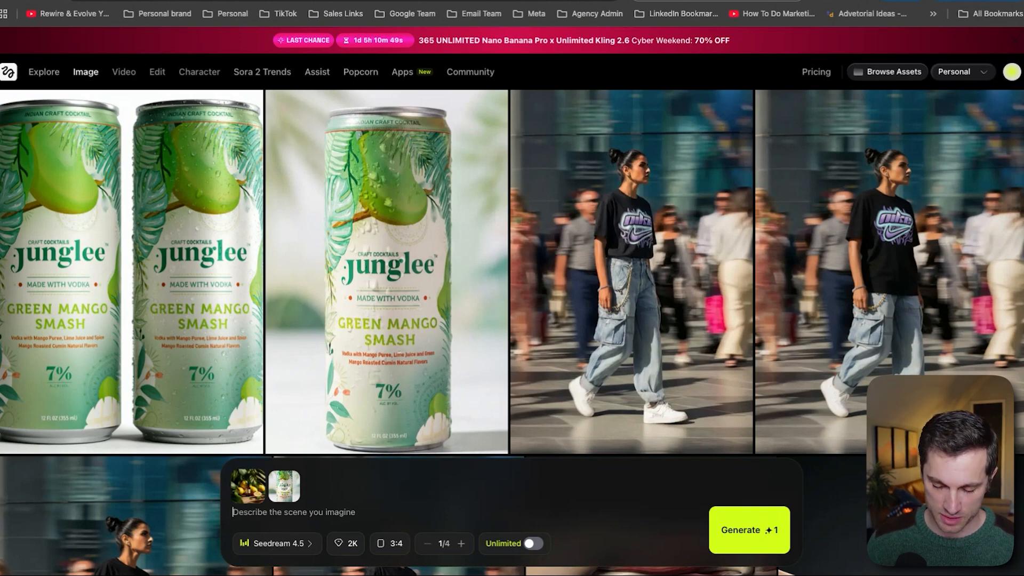
Write the prompt "[swap] swap out the product in image 1 with this can of junglee in image 2."
{"action": "type", "text": "I"}
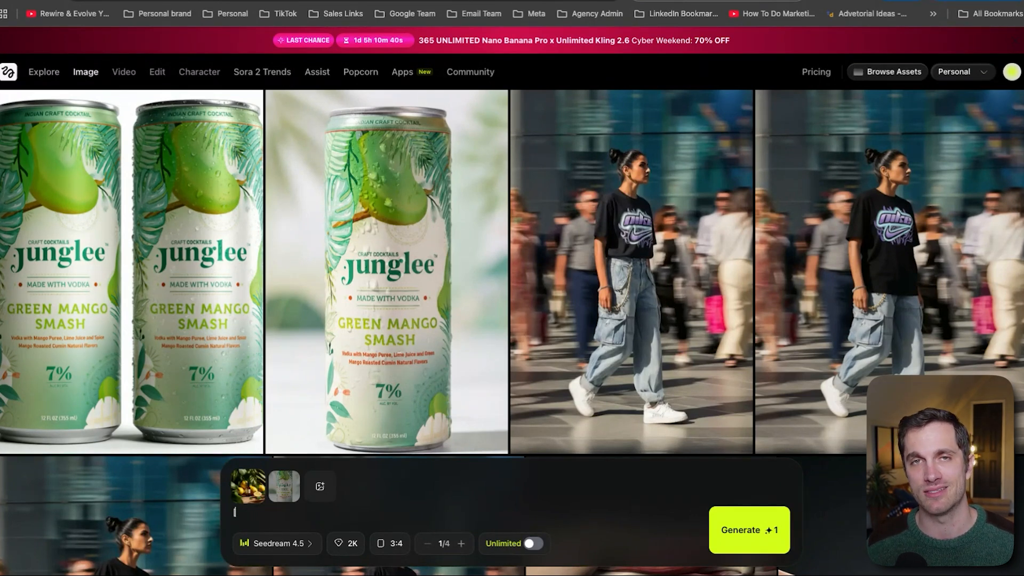
{"action": "type", "text": "[sw"}
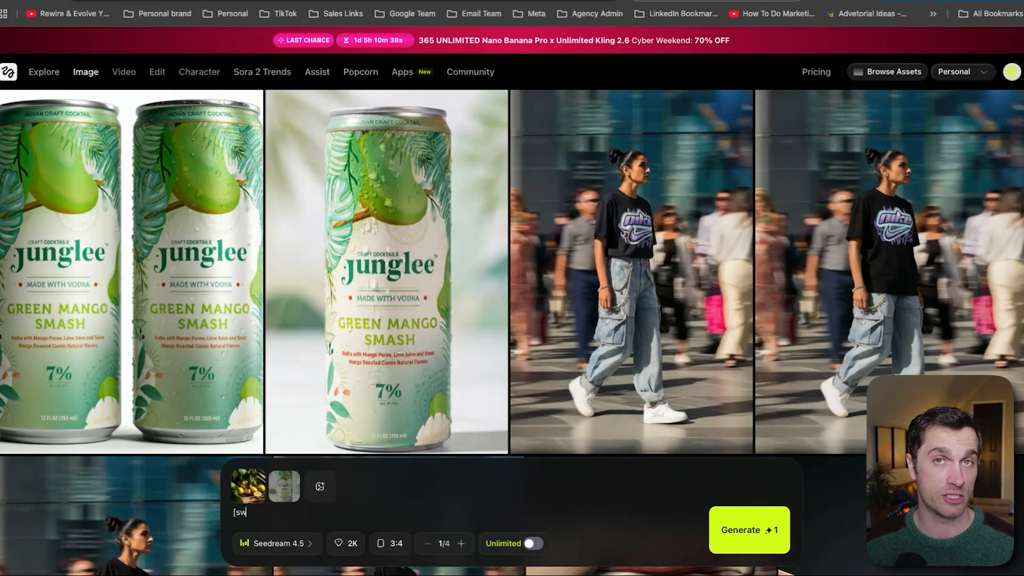
{"action": "type", "text": "ap]"}
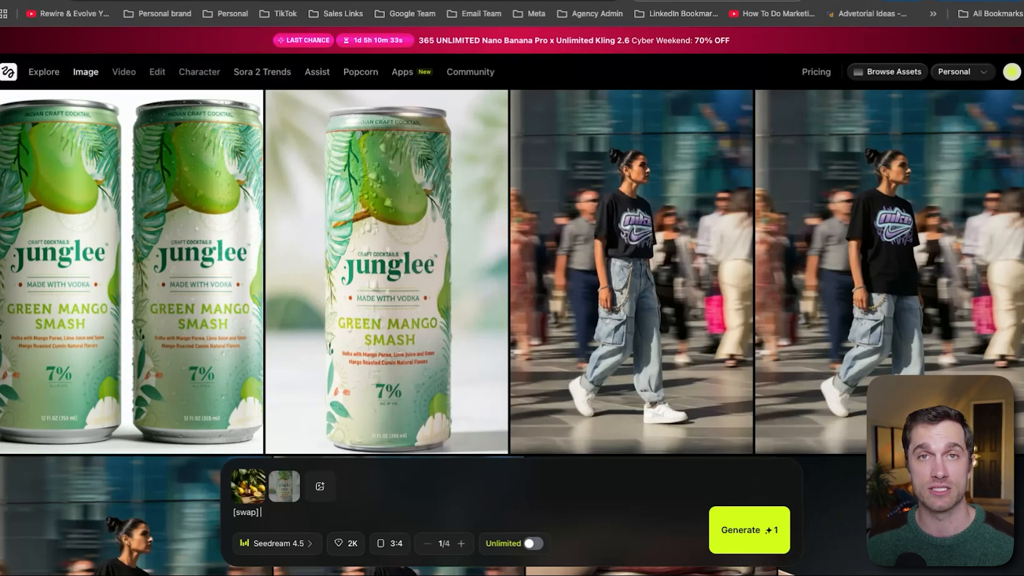
{"action": "type", "text": " swap out the produc"}
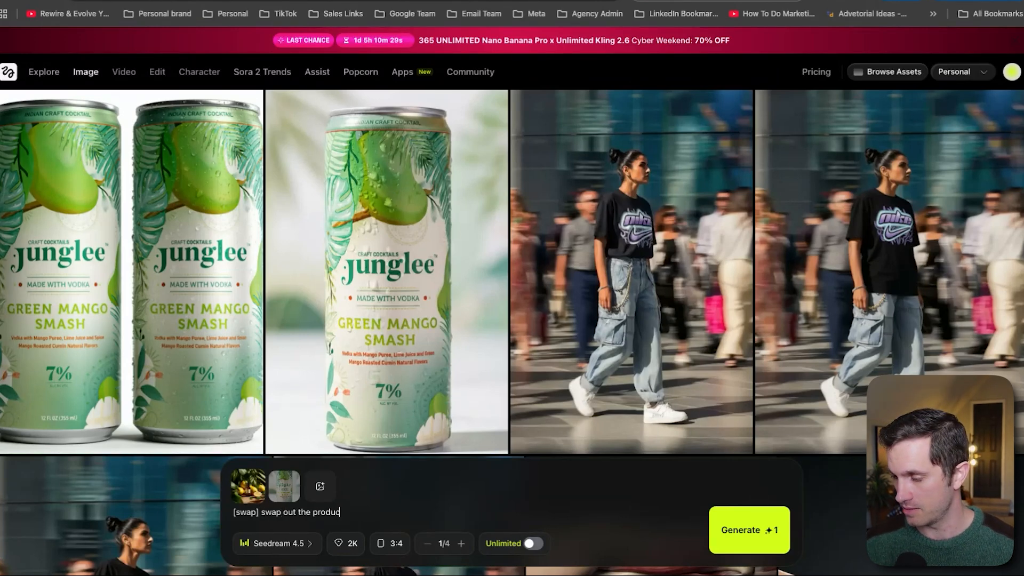
{"action": "type", "text": "t in image"}
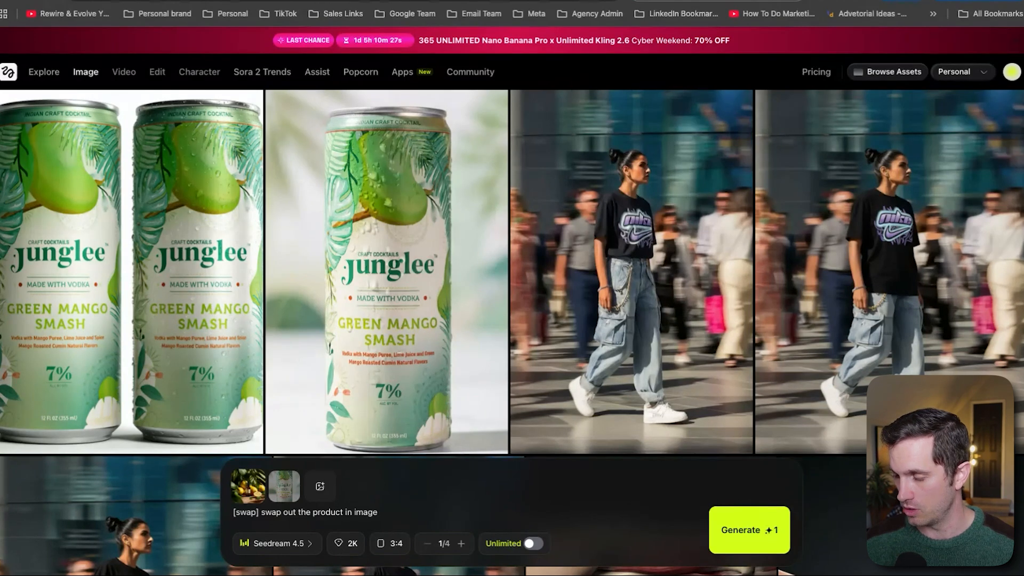
{"action": "type", "text": "1 with this ca"}
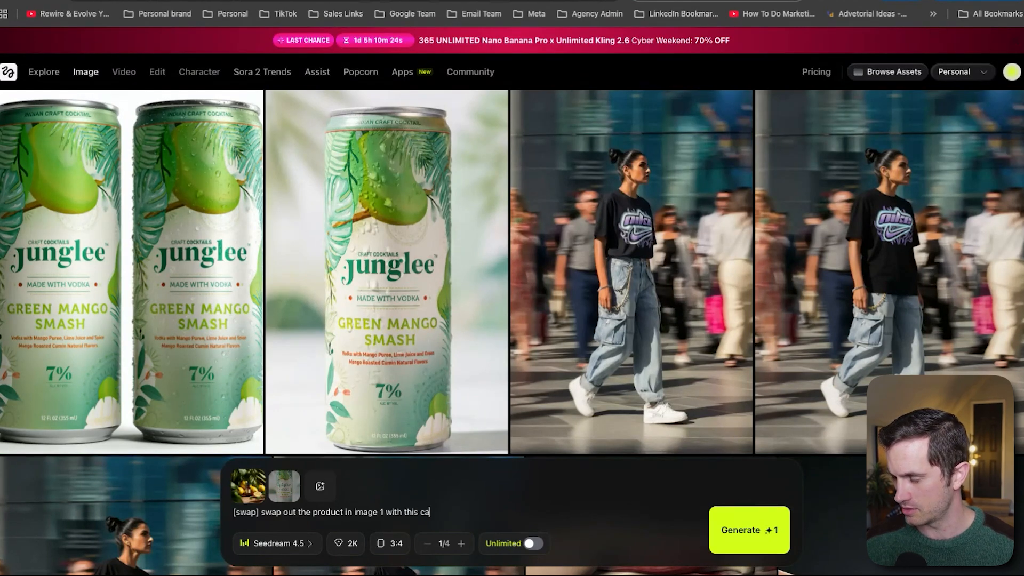
{"action": "type", "text": "n of junglee in ima"}
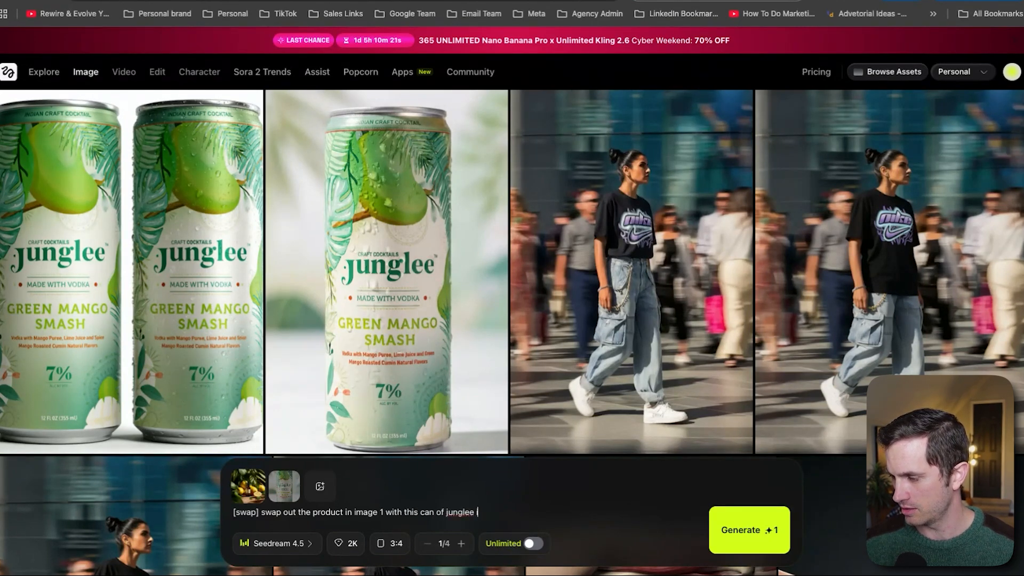
{"action": "type", "text": "ge 2."}
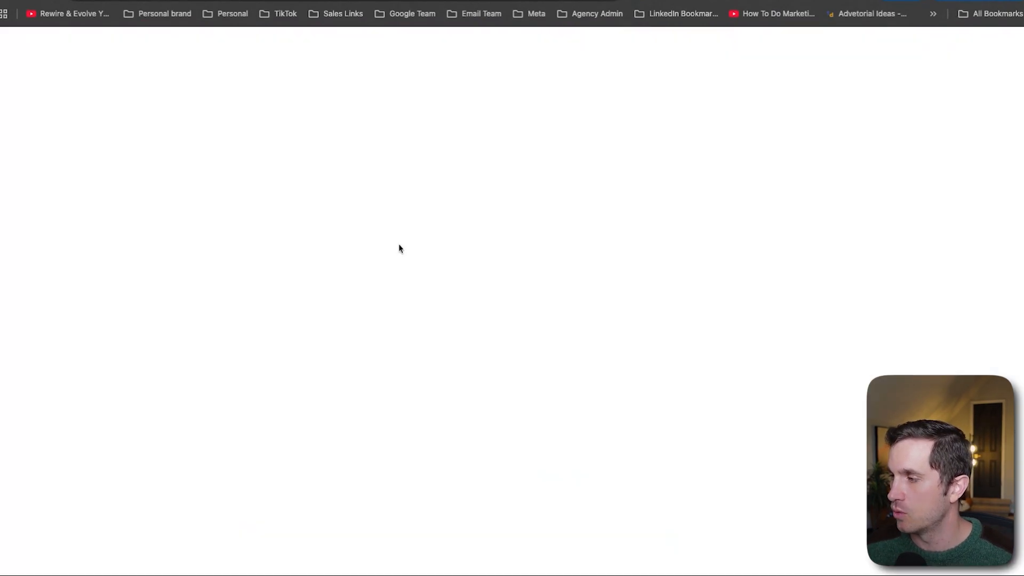
Switch to the Canva working project and place the generated lemon-scene can image into the left frame of page 2
{"action": "left_click", "coordinate": [437, 1]}
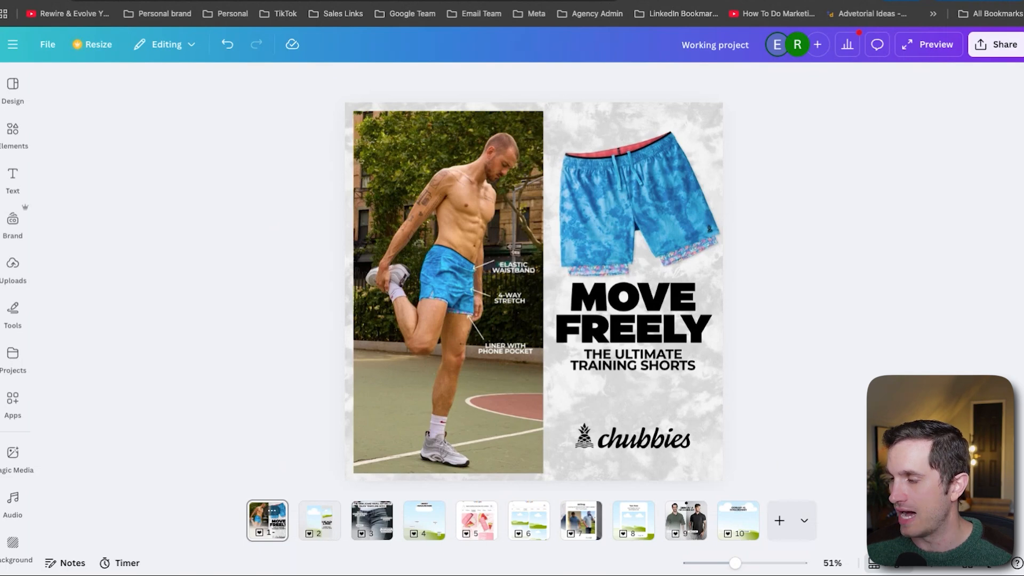
{"action": "left_click", "coordinate": [443, 1]}
{"action": "scroll", "coordinate": [191, 320], "scroll_direction": "down", "scroll_amount": 6}
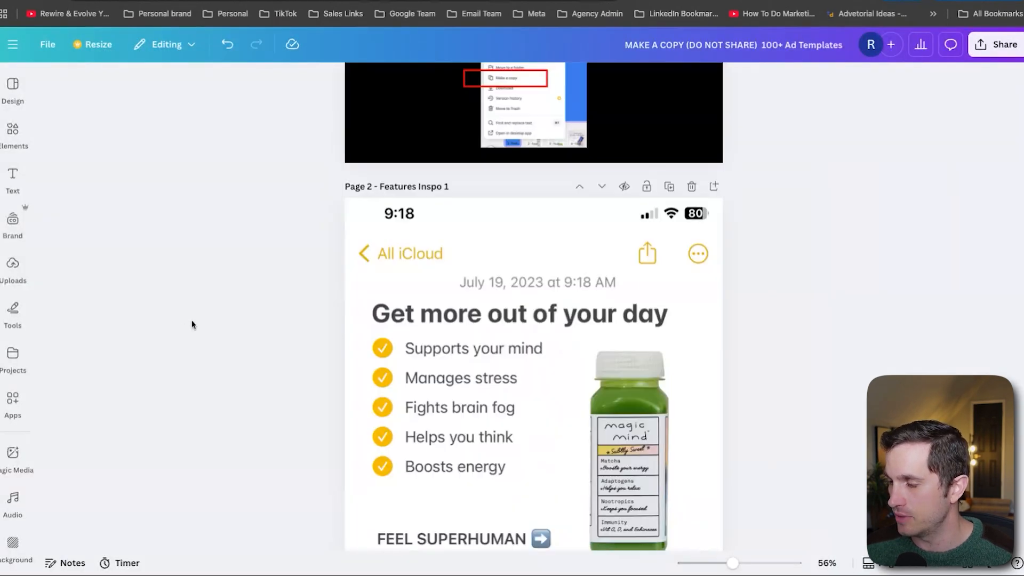
{"action": "scroll", "coordinate": [192, 320], "scroll_direction": "up", "scroll_amount": 5}
{"action": "scroll", "coordinate": [192, 323], "scroll_direction": "up", "scroll_amount": 2}
{"action": "left_click", "coordinate": [438, 1]}
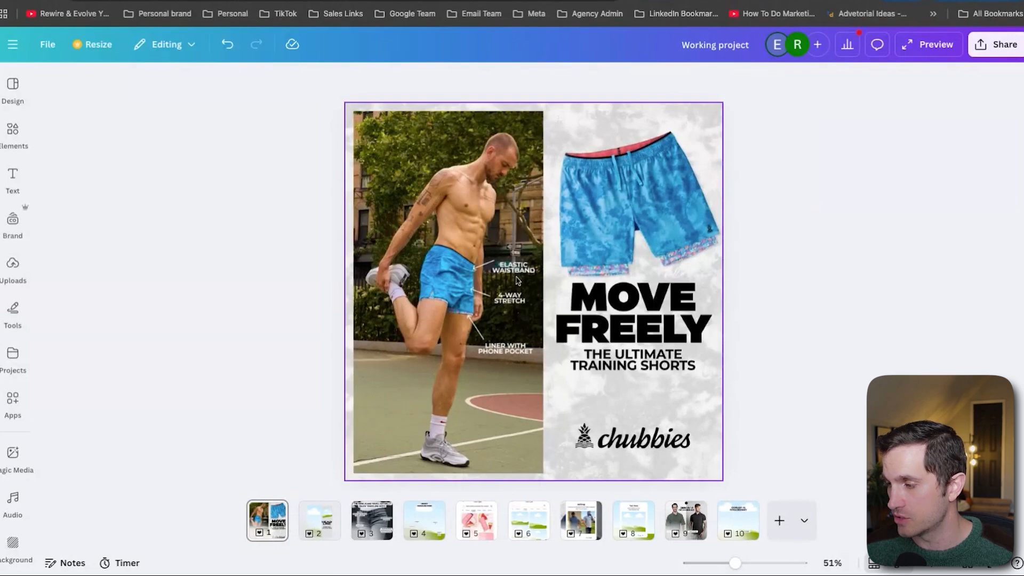
{"action": "left_click", "coordinate": [310, 514]}
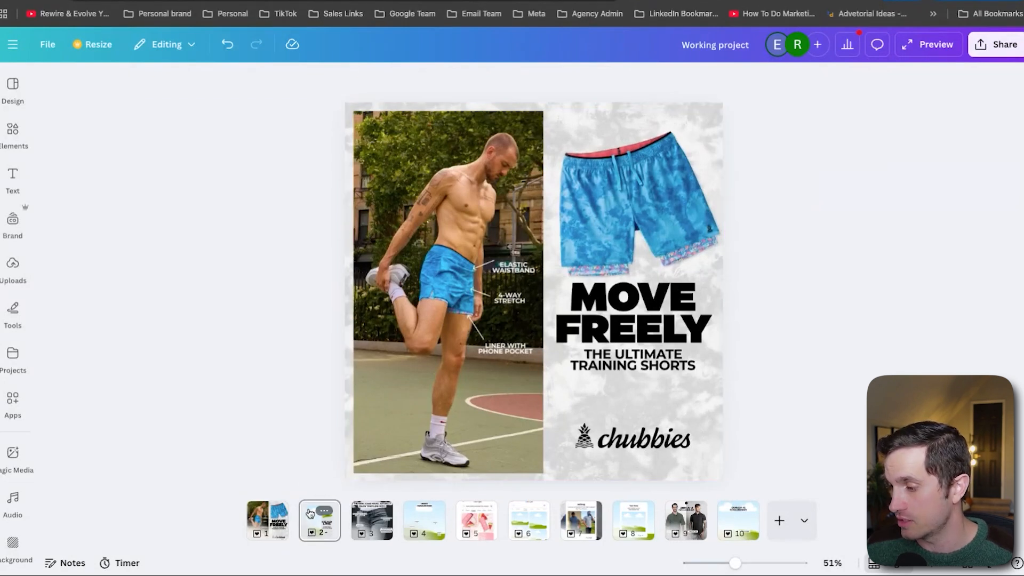
{"action": "left_click", "coordinate": [12, 273]}
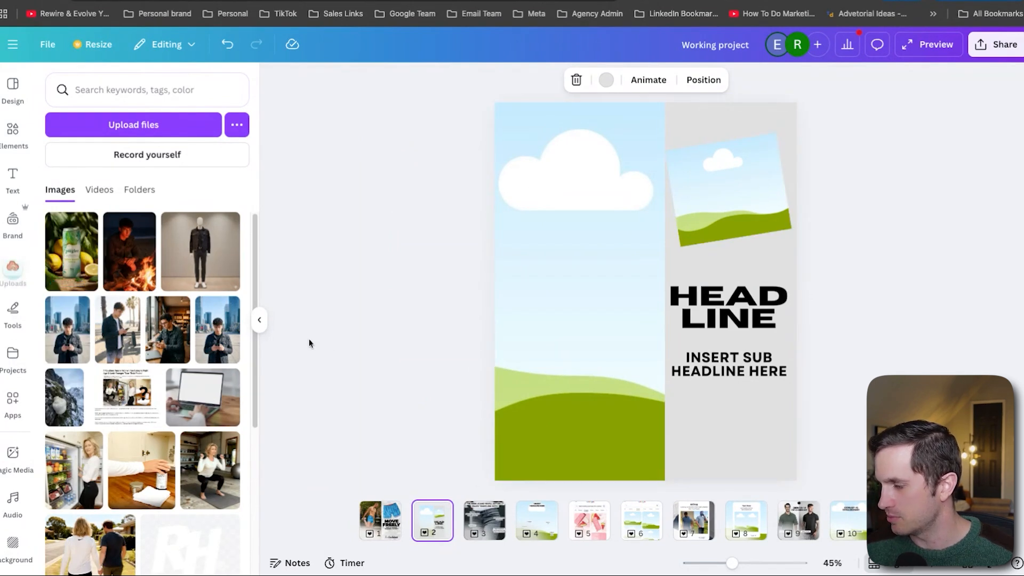
{"action": "left_click_drag", "start_coordinate": [68, 252], "coordinate": [579, 291]}
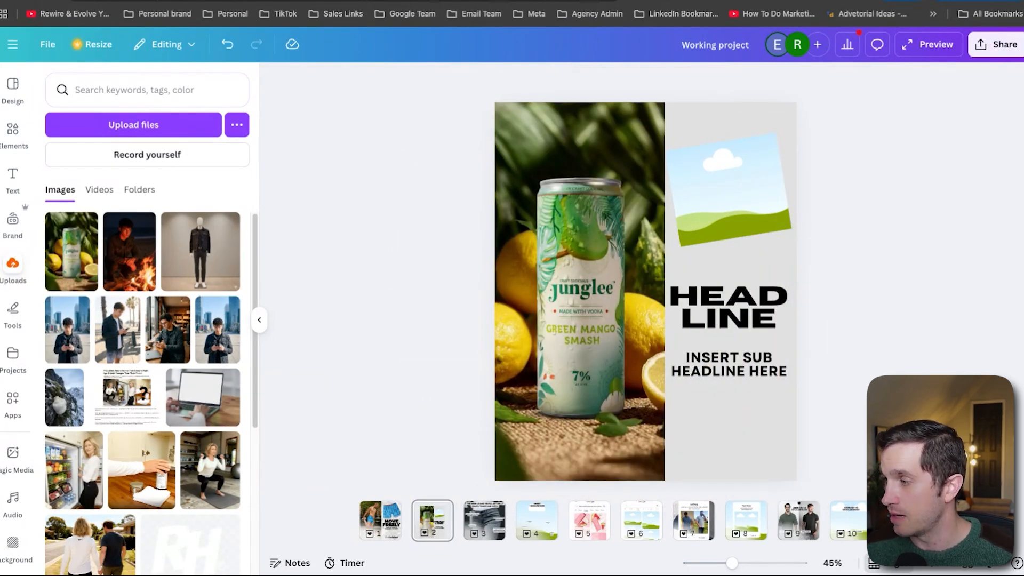
Clear the background-removal prompt text from the image generator's prompt bar
{"action": "left_click", "coordinate": [395, 1]}
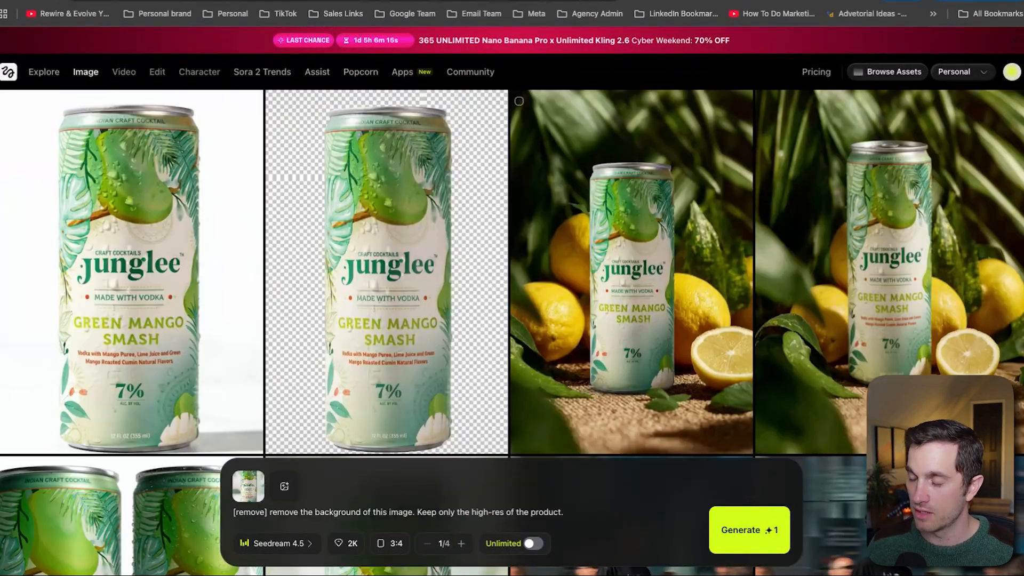
{"action": "triple_click", "coordinate": [427, 512]}
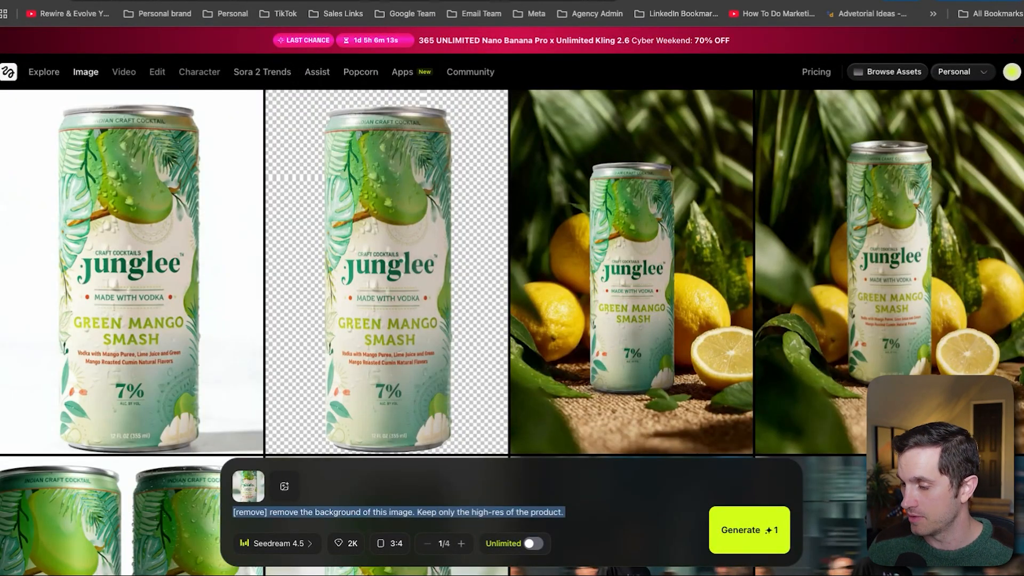
{"action": "key", "text": "BackSpace"}
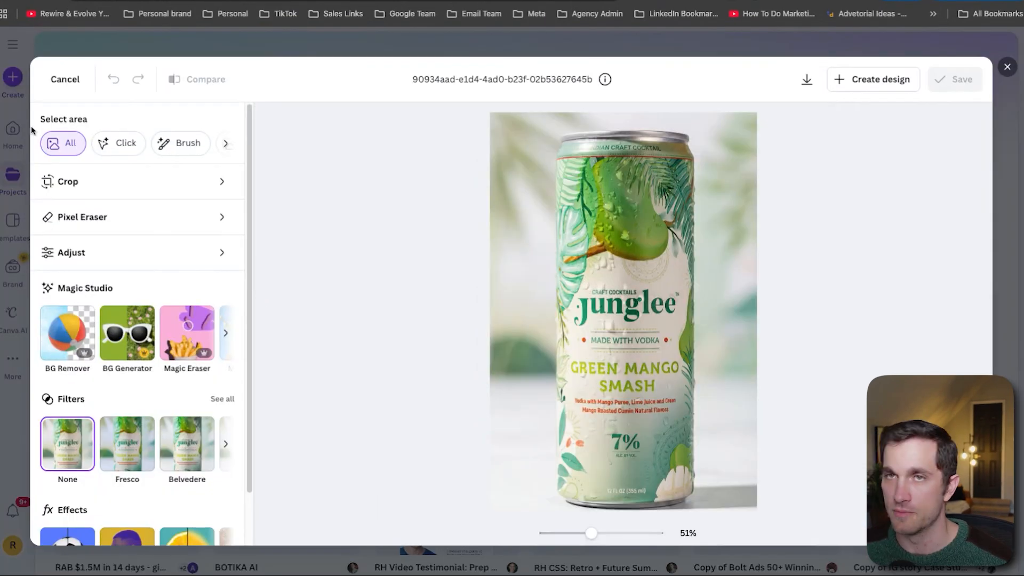
Remove the background from the Junglee can photo with BG Remover
{"action": "left_click", "coordinate": [68, 348]}
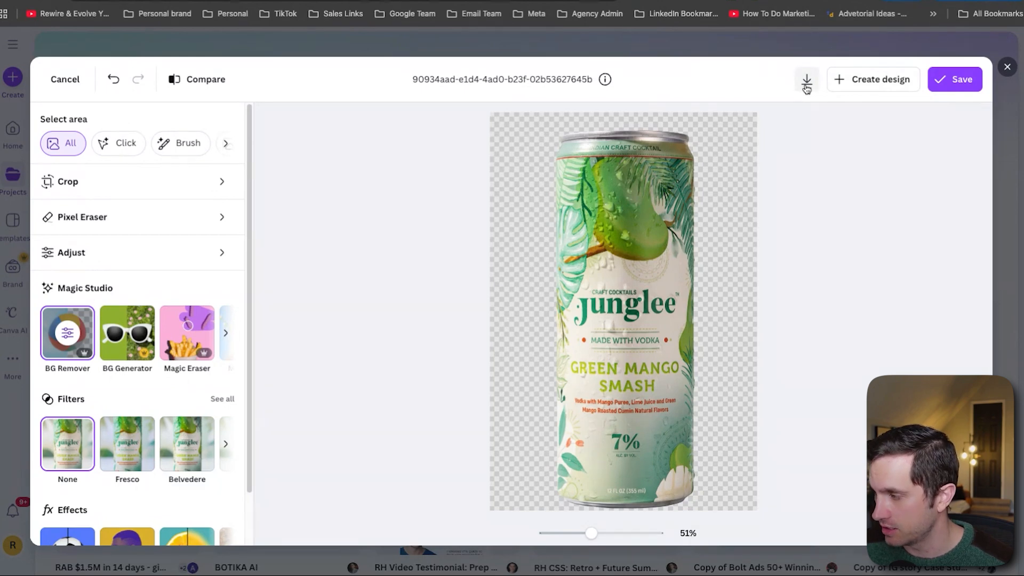
{"action": "left_click", "coordinate": [873, 79]}
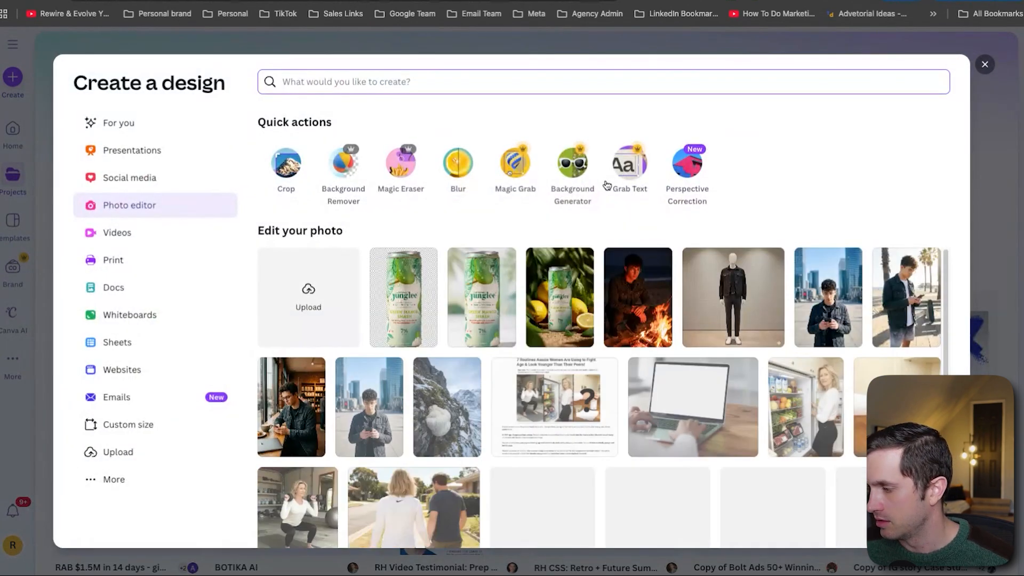
{"action": "left_click", "coordinate": [985, 64]}
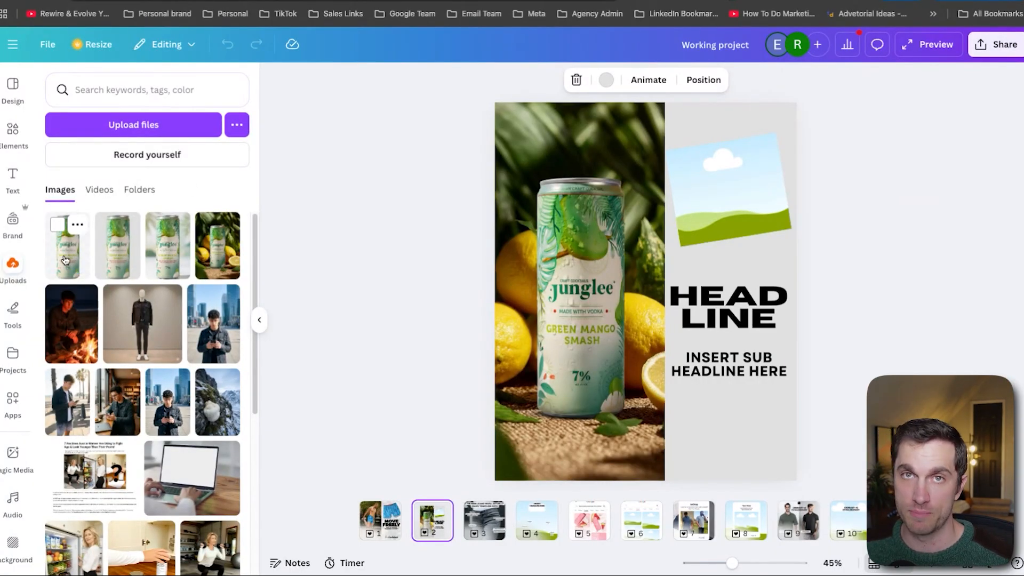
Place the background-free can into the tilted image frame beside the headline and reposition it within the frame
{"action": "left_click_drag", "start_coordinate": [65, 260], "coordinate": [729, 224]}
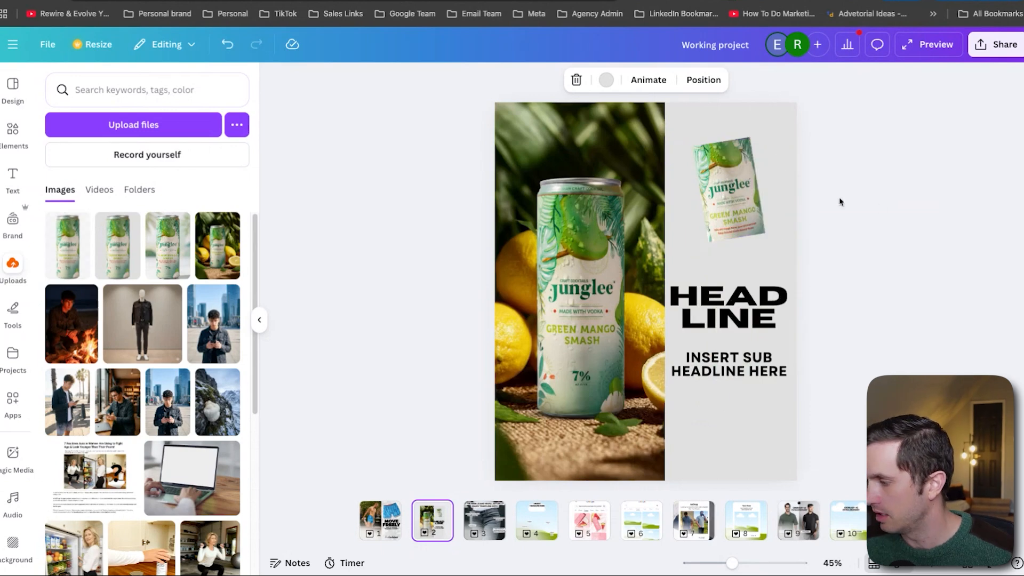
{"action": "double_click", "coordinate": [769, 216]}
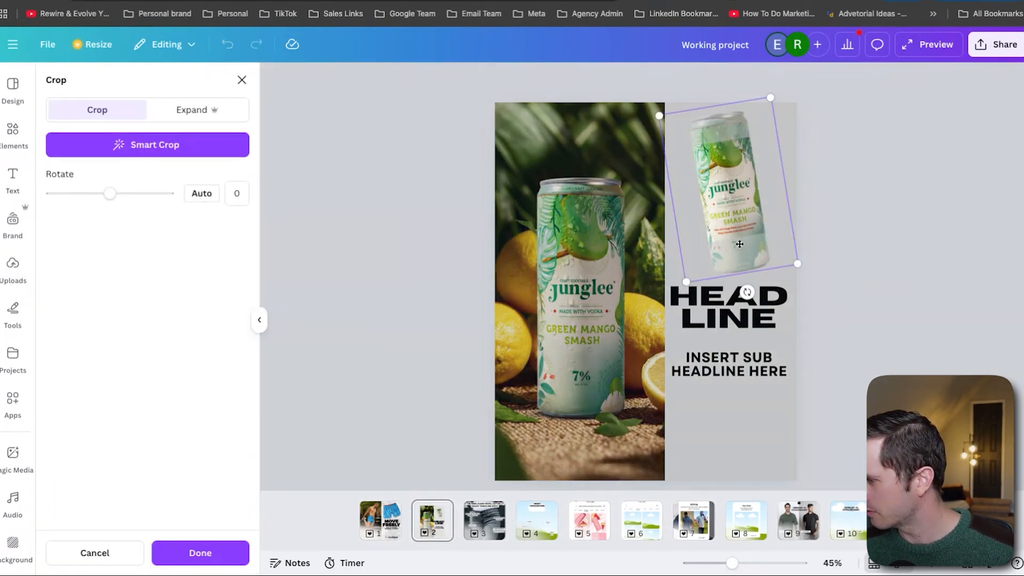
{"action": "left_click", "coordinate": [796, 262]}
{"action": "left_click", "coordinate": [754, 207]}
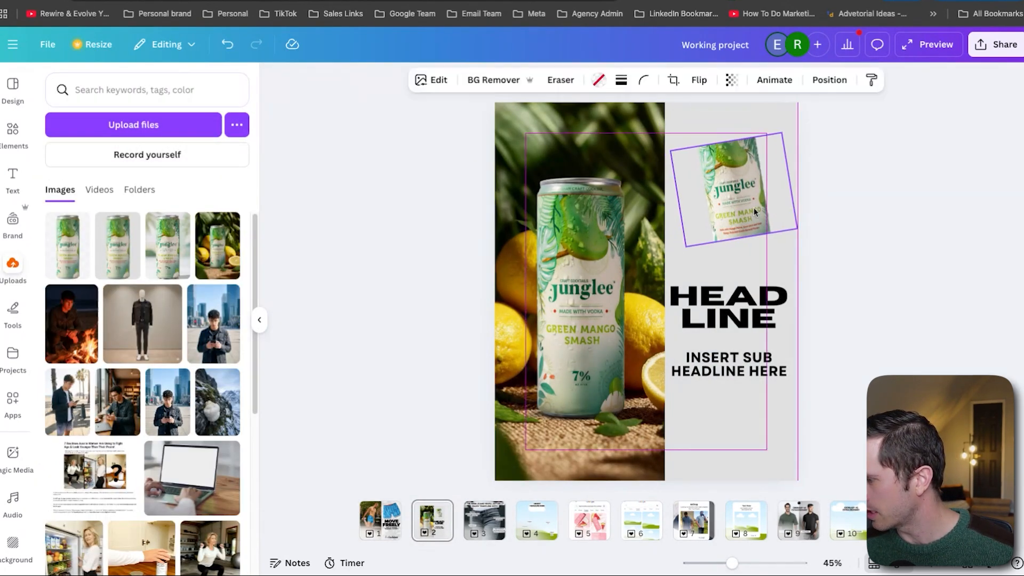
{"action": "left_click_drag", "start_coordinate": [754, 207], "coordinate": [730, 205]}
{"action": "key", "text": "Escape"}
Replace the headline text with "PARTY IN A CAN" and adjust the width of its text box
{"action": "left_click", "coordinate": [751, 311]}
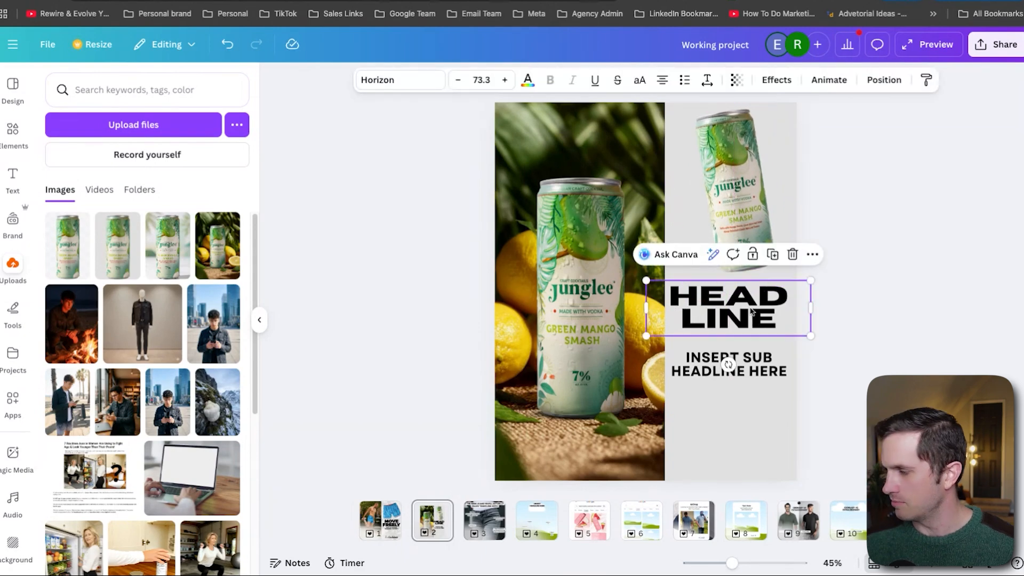
{"action": "double_click", "coordinate": [788, 318]}
{"action": "type", "text": "PARTY IN A CAN"}
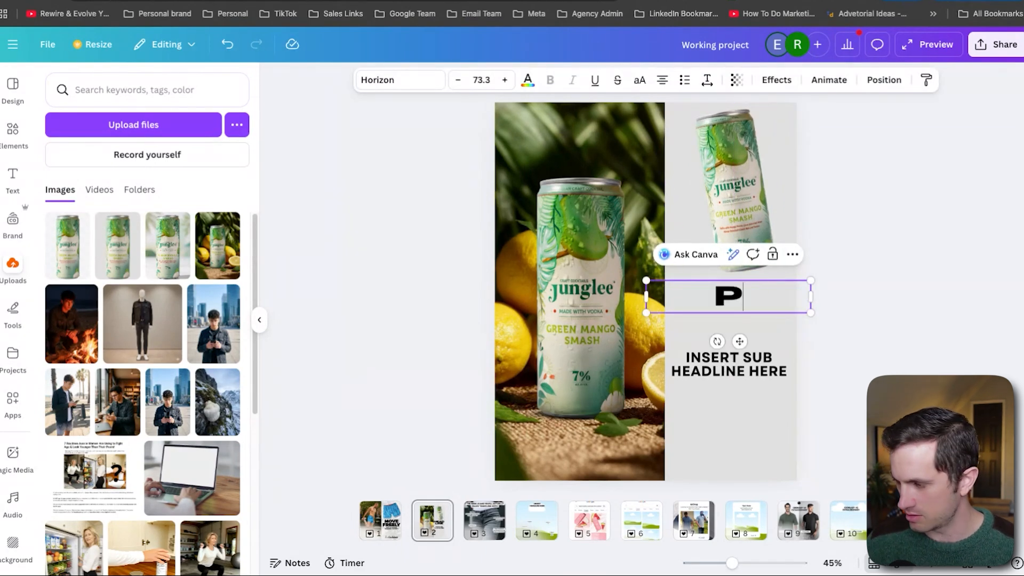
{"action": "left_click", "coordinate": [715, 382]}
{"action": "left_click", "coordinate": [718, 297]}
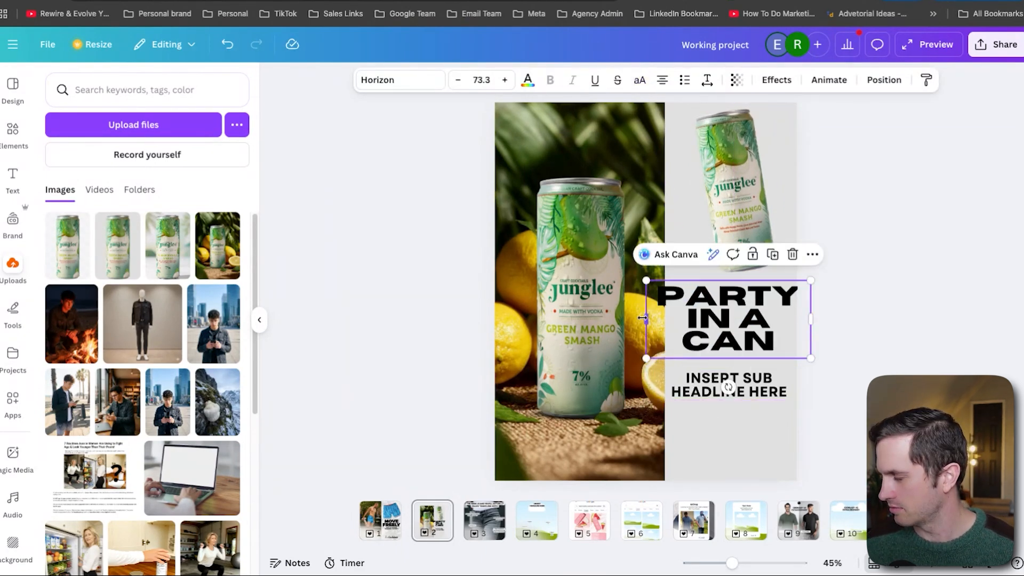
{"action": "left_click_drag", "start_coordinate": [647, 319], "coordinate": [617, 319]}
{"action": "left_click", "coordinate": [869, 316]}
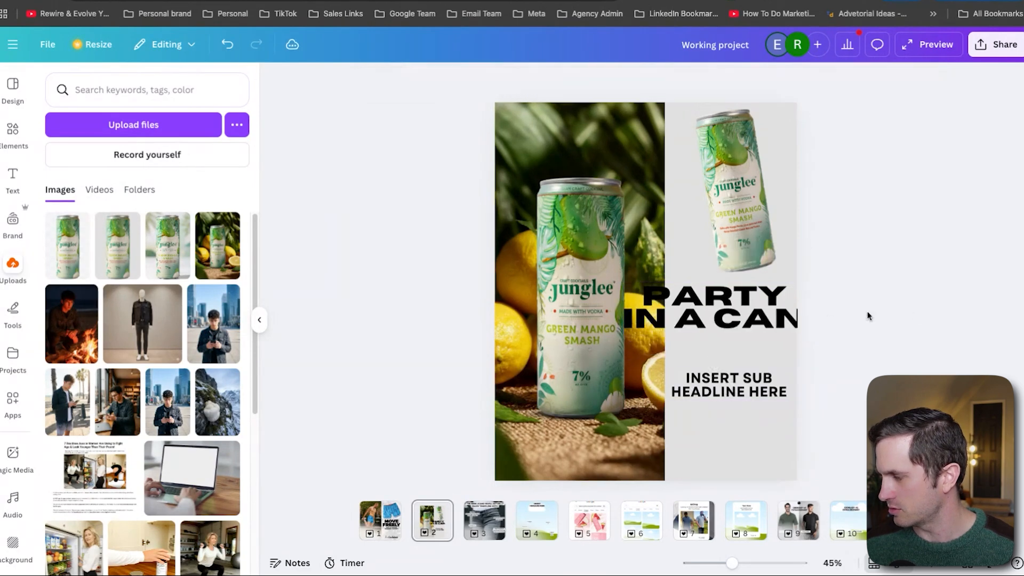
{"action": "left_click", "coordinate": [799, 319]}
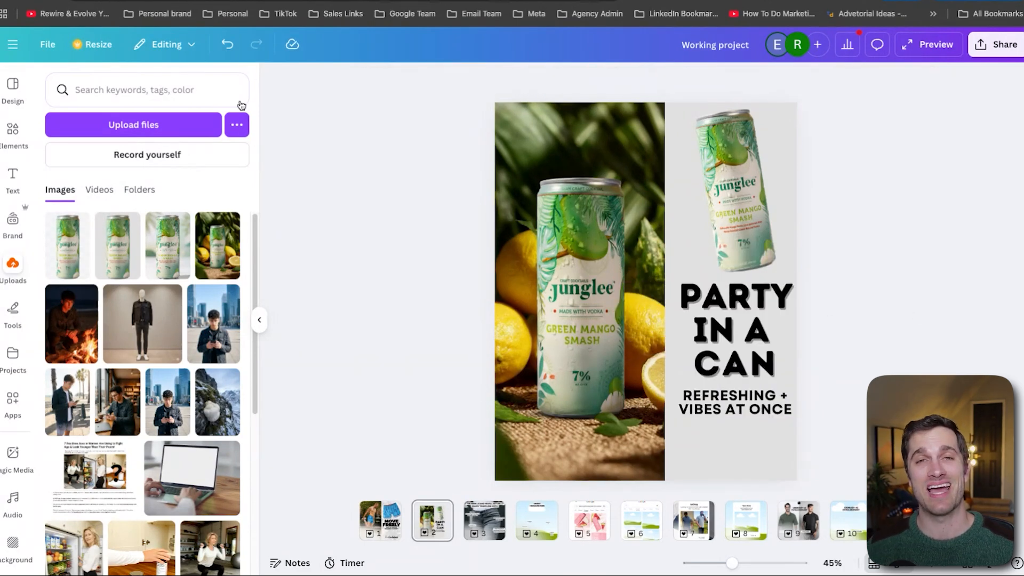